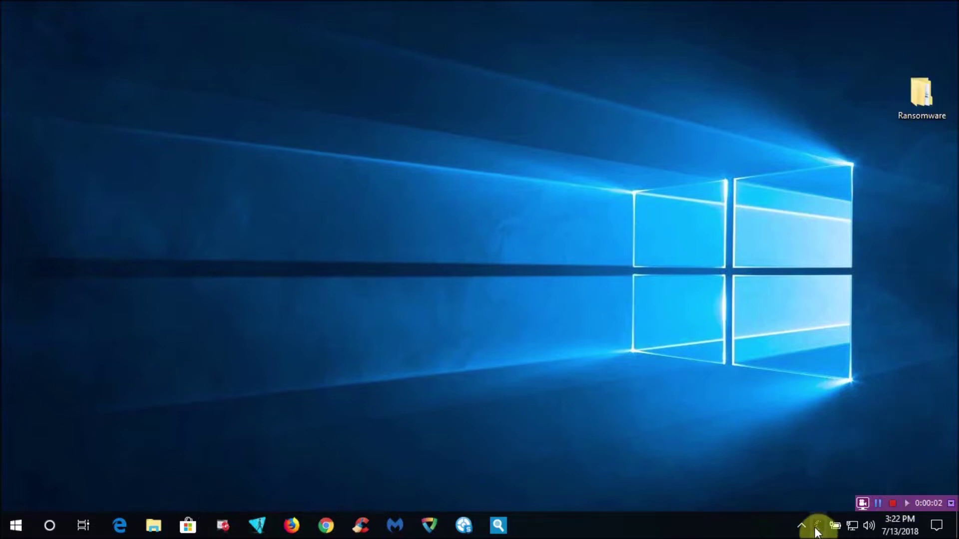
- View the RansomStopper protection status and close its window
click(815, 530)
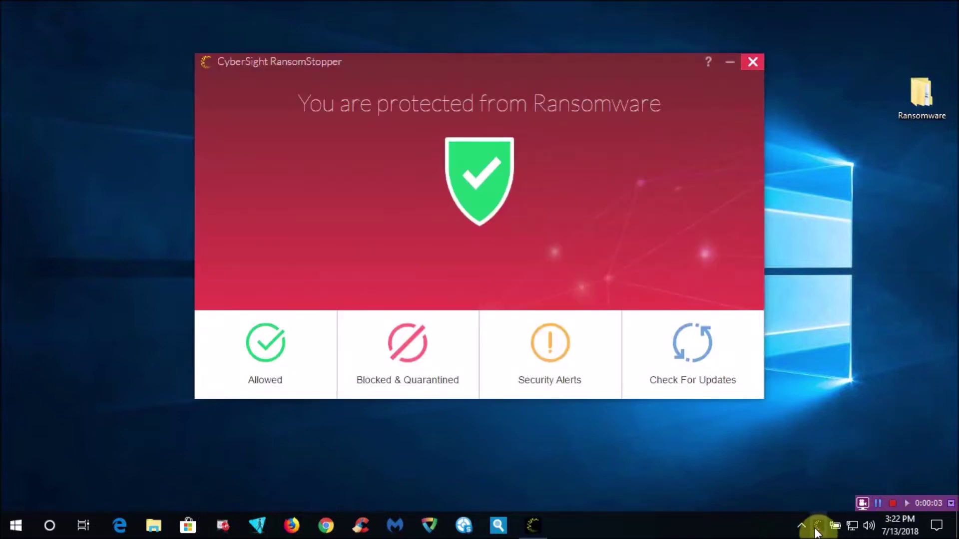
click(752, 62)
- Open Task Manager and look through the running processes for the RansomStopper entries
right_click(898, 524)
click(822, 457)
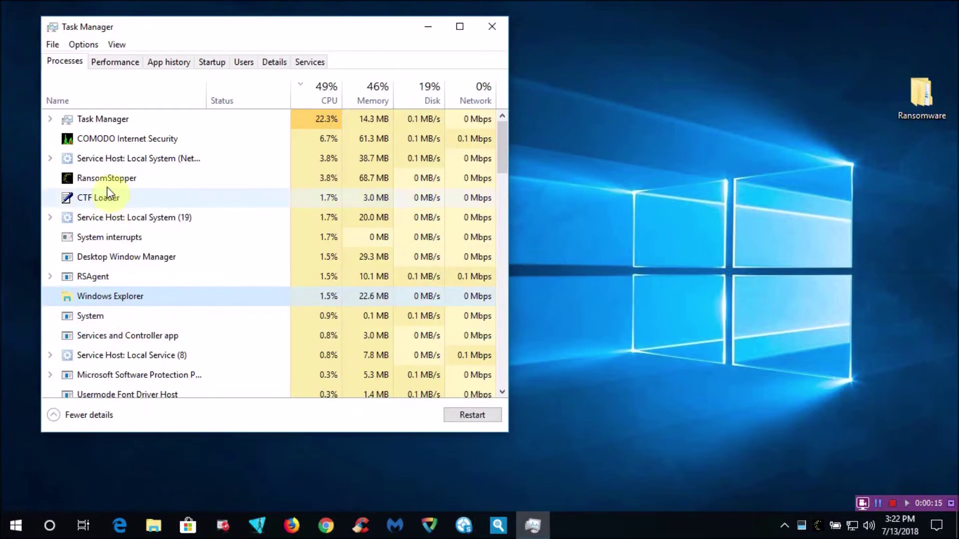
click(100, 173)
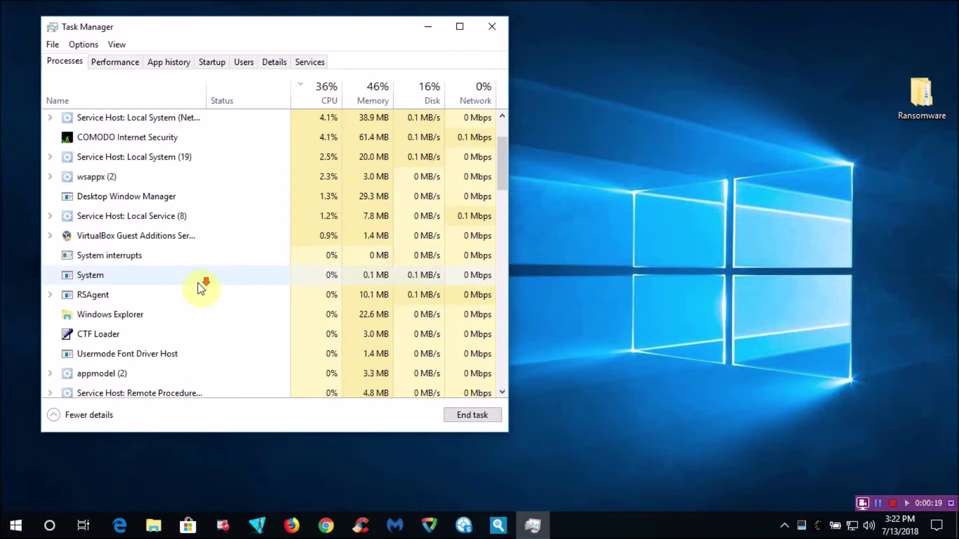
scroll(201, 285, down, 9)
click(109, 328)
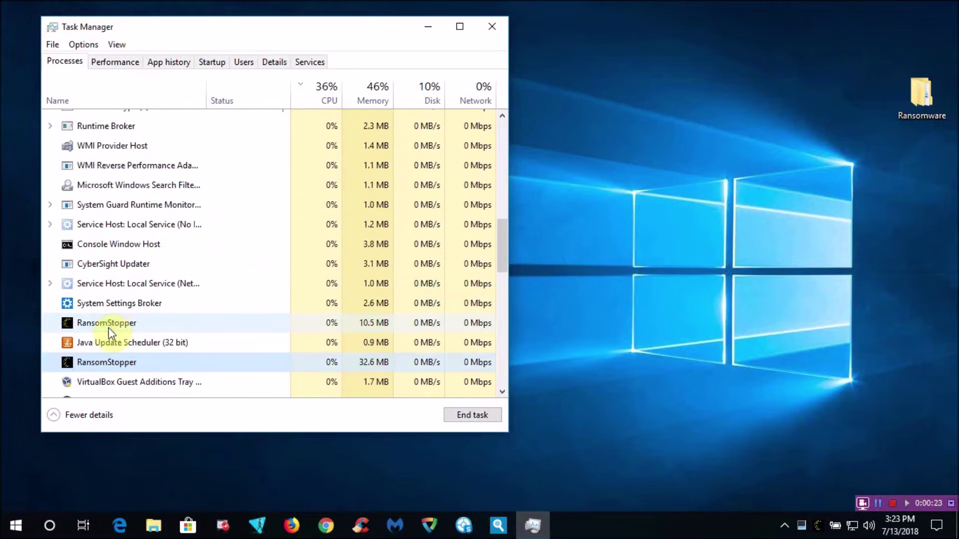
scroll(230, 332, down, 9)
scroll(229, 331, up, 14)
scroll(229, 331, up, 4)
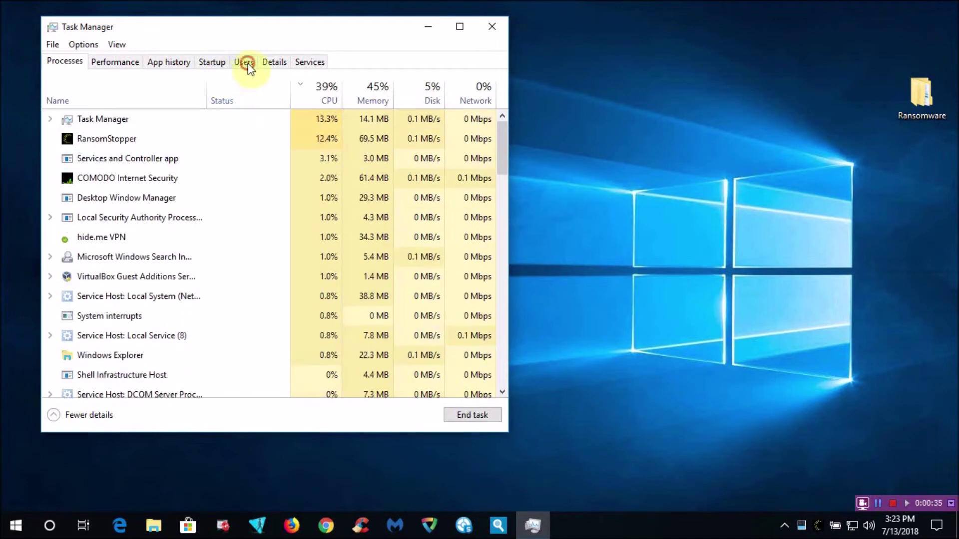
- Examine the three RansomStopper processes under the user account in Task Manager, and close it
click(244, 62)
click(49, 121)
scroll(225, 310, down, 2)
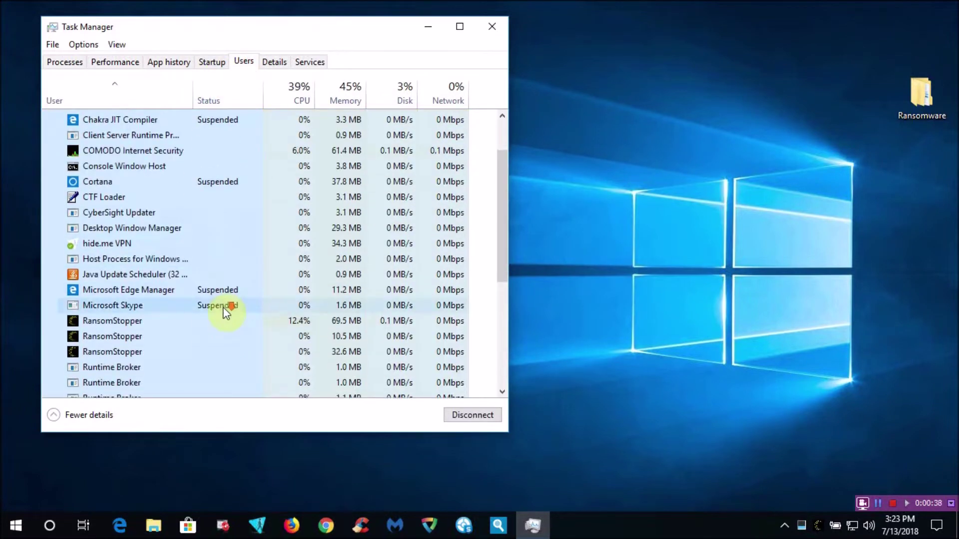
click(165, 321)
click(136, 337)
click(126, 353)
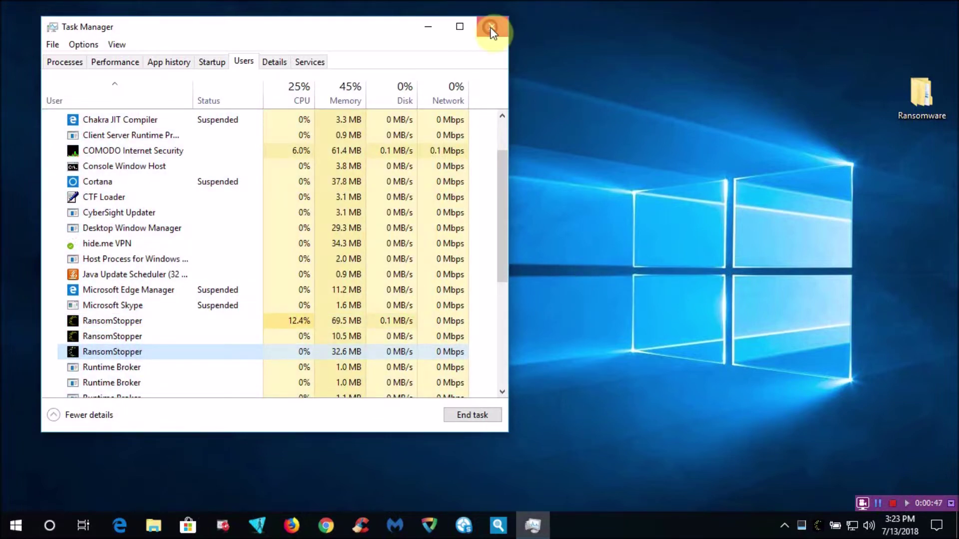
click(492, 28)
- Look through the Ransomware, Pictures and Documents folders before testing, and close the folder window
double_click(923, 94)
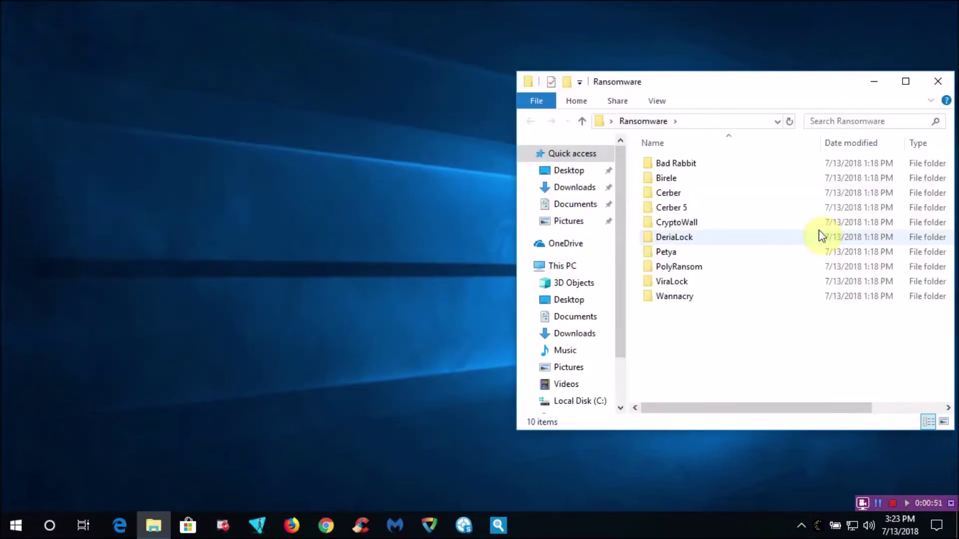
click(568, 221)
click(581, 205)
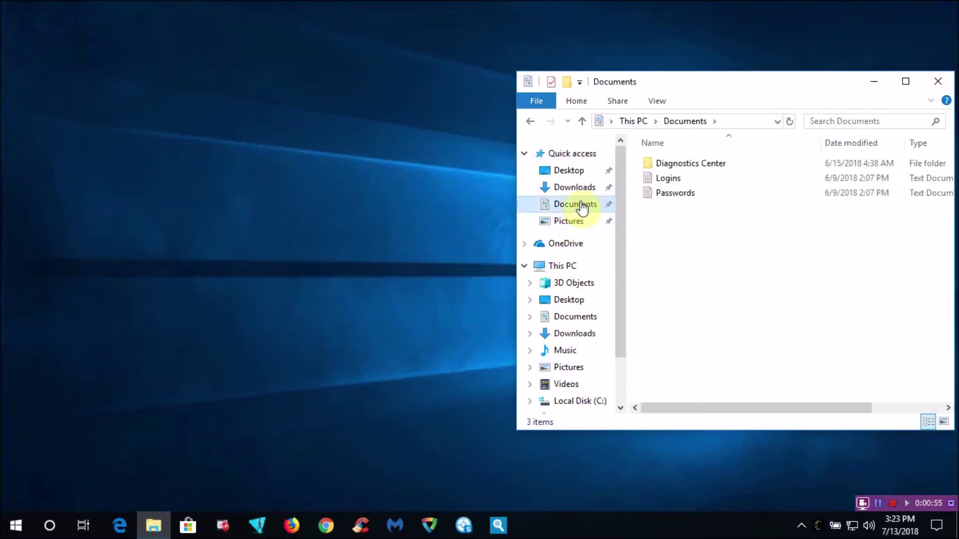
click(938, 81)
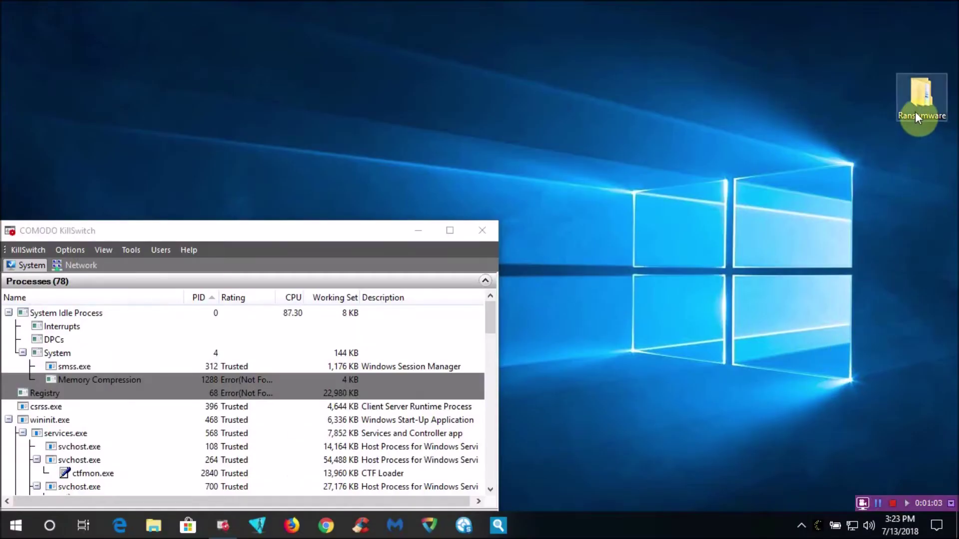
- Run Endermanch_BadRabbit from the Bad Rabbit folder and check the end of the KillSwitch process list
double_click(915, 114)
double_click(681, 163)
double_click(687, 167)
click(379, 363)
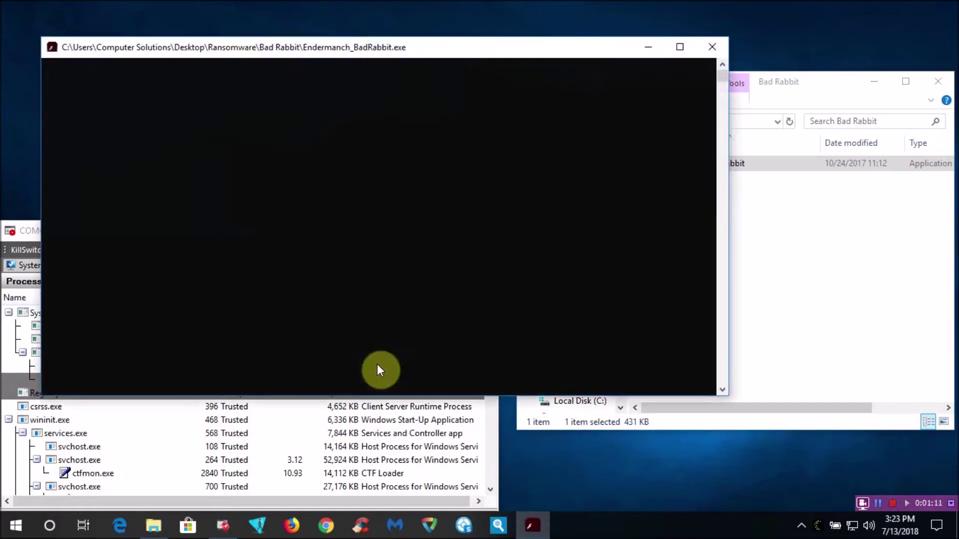
drag(492, 319, 499, 490)
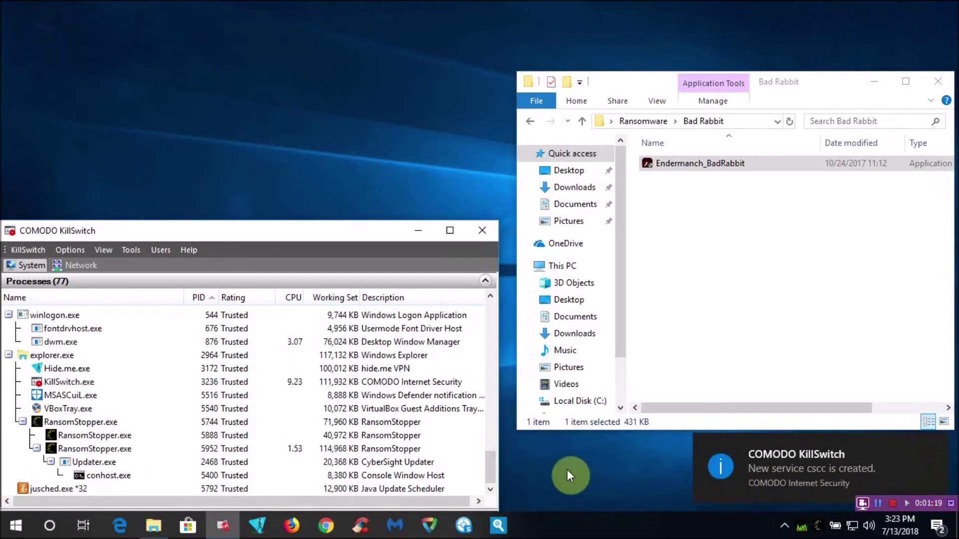
- Open the system notifications and dismiss the COMODO KillSwitch and CyberSight Security Alert entries
click(938, 526)
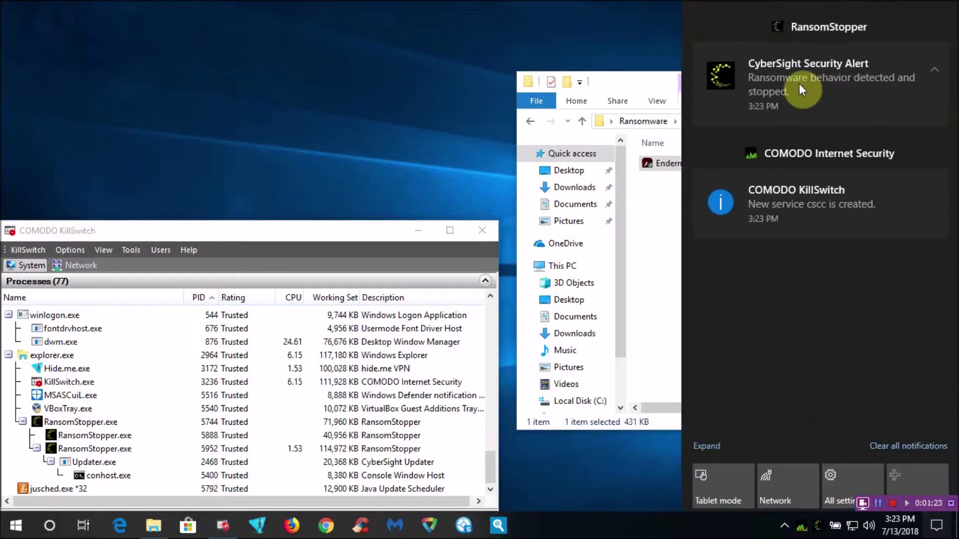
click(935, 184)
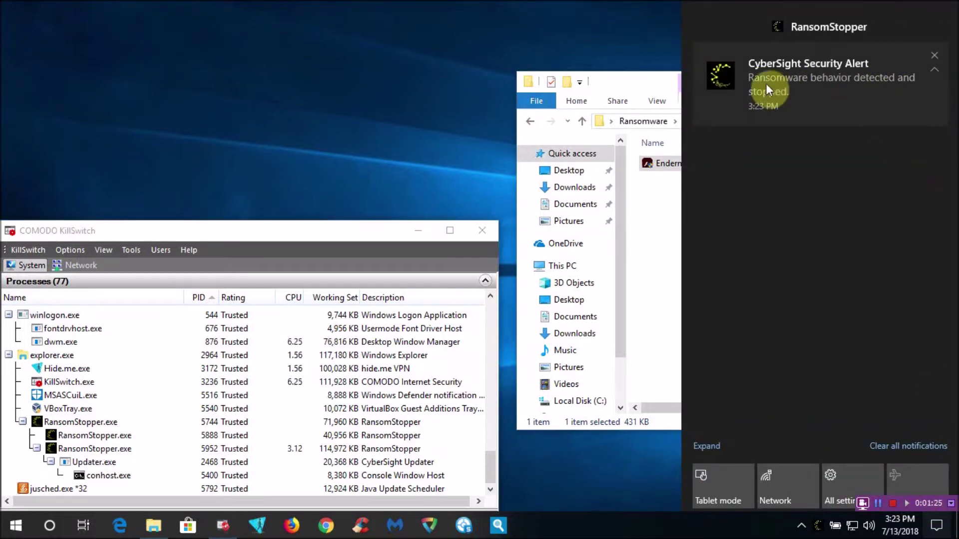
click(935, 60)
- Run the Endermanch_BadRabbit sample a second time
click(664, 163)
double_click(681, 163)
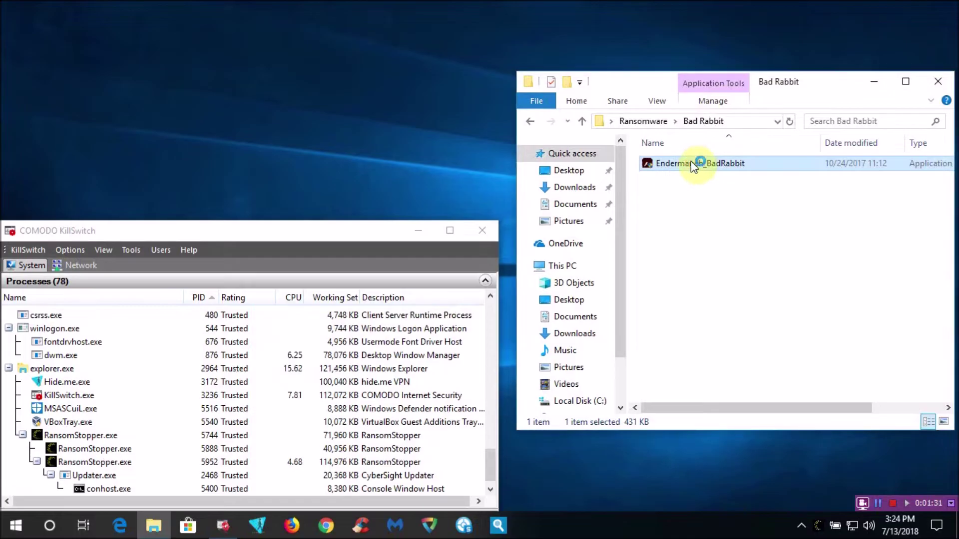
click(449, 370)
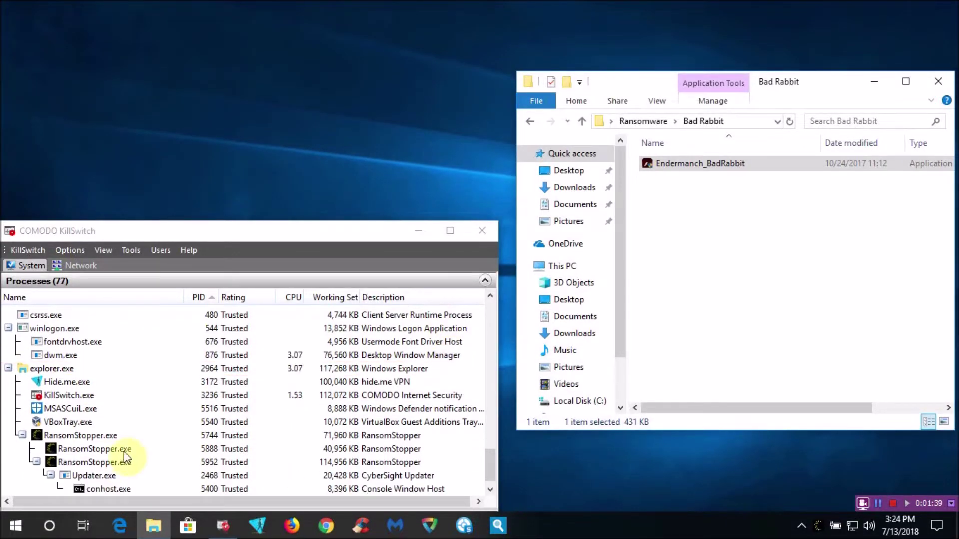
- Check the files in Pictures and Documents for encryption, and close the folder window and KillSwitch
click(572, 222)
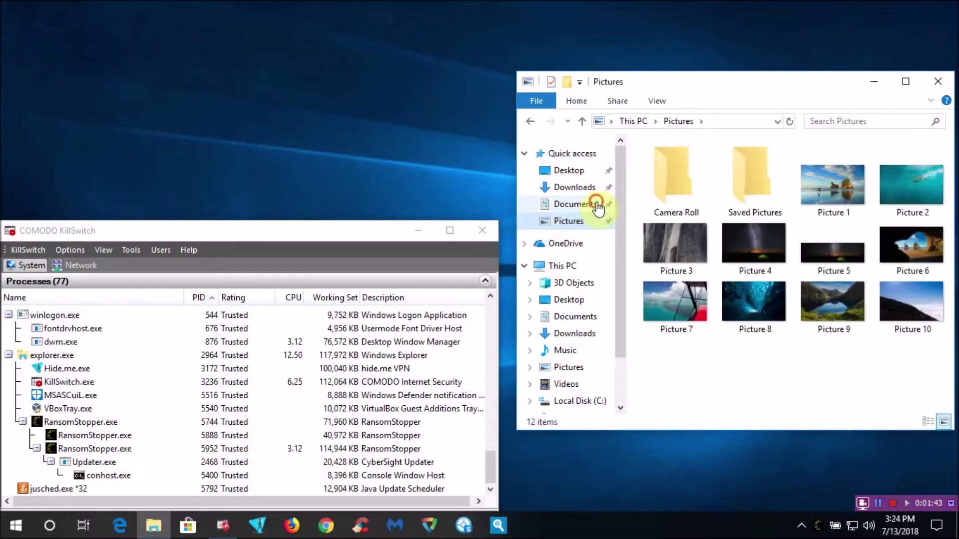
click(595, 204)
click(938, 81)
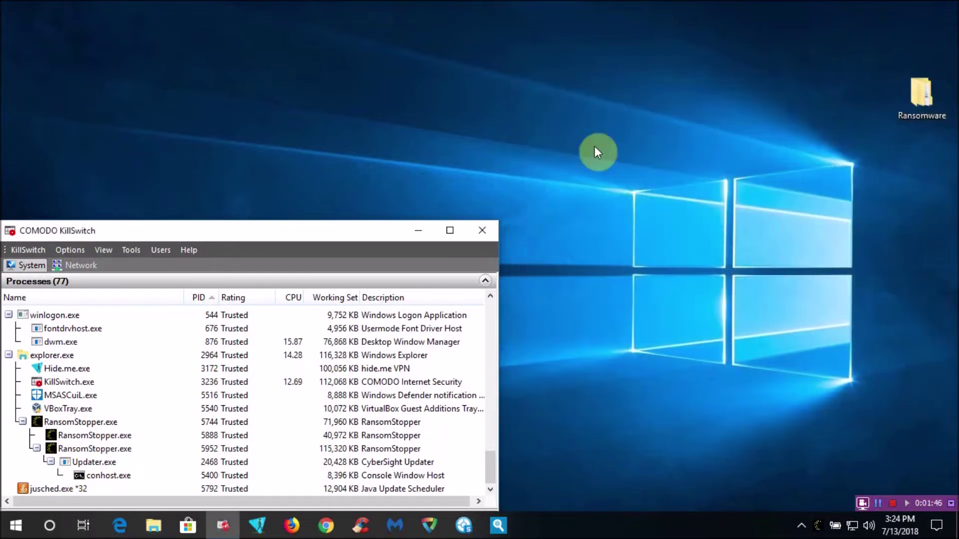
click(483, 230)
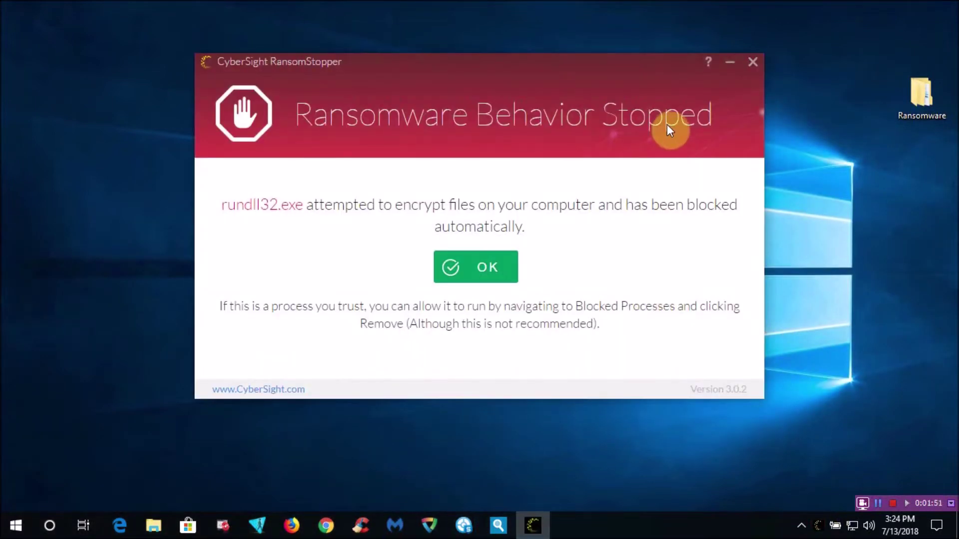
- Acknowledge the rundll32.exe alert, review the RansomStopper security alerts history and close the window
click(495, 266)
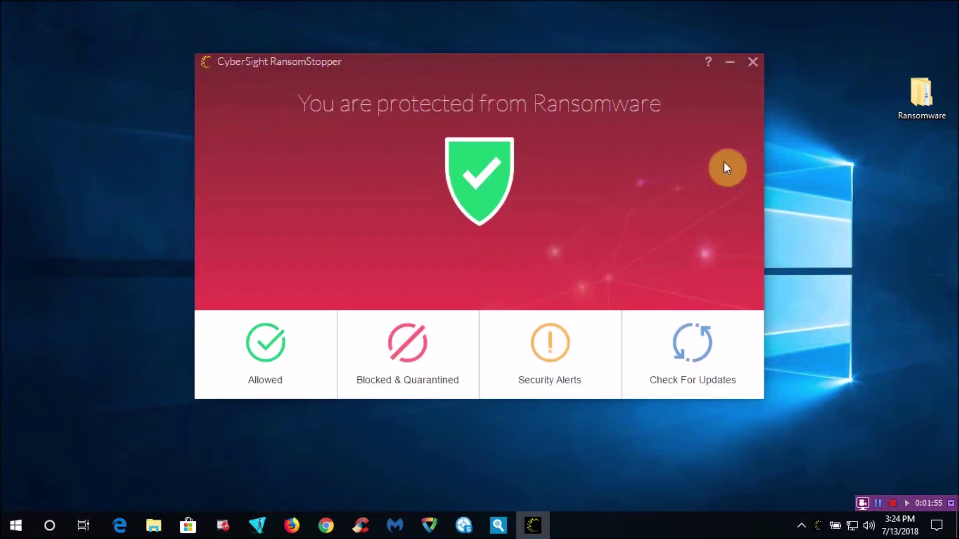
click(573, 353)
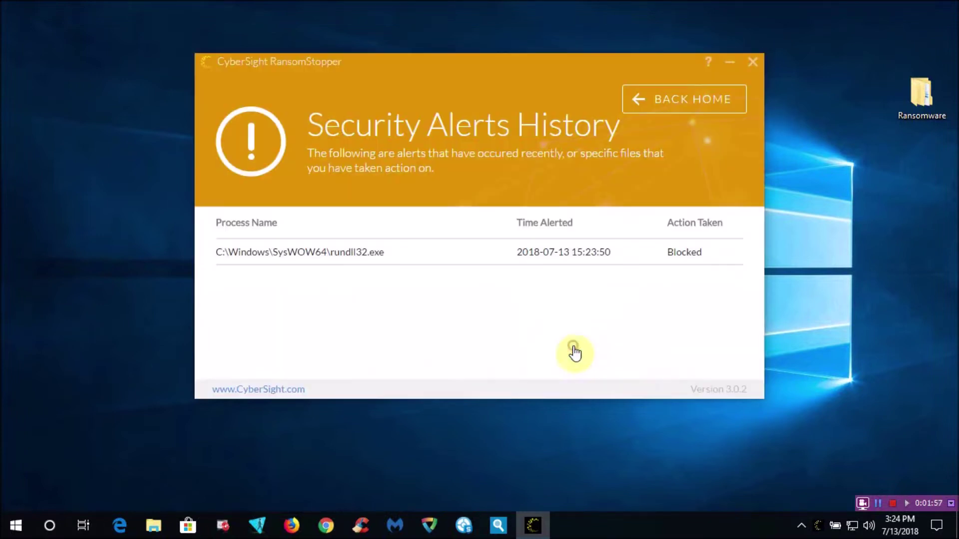
click(759, 72)
click(754, 62)
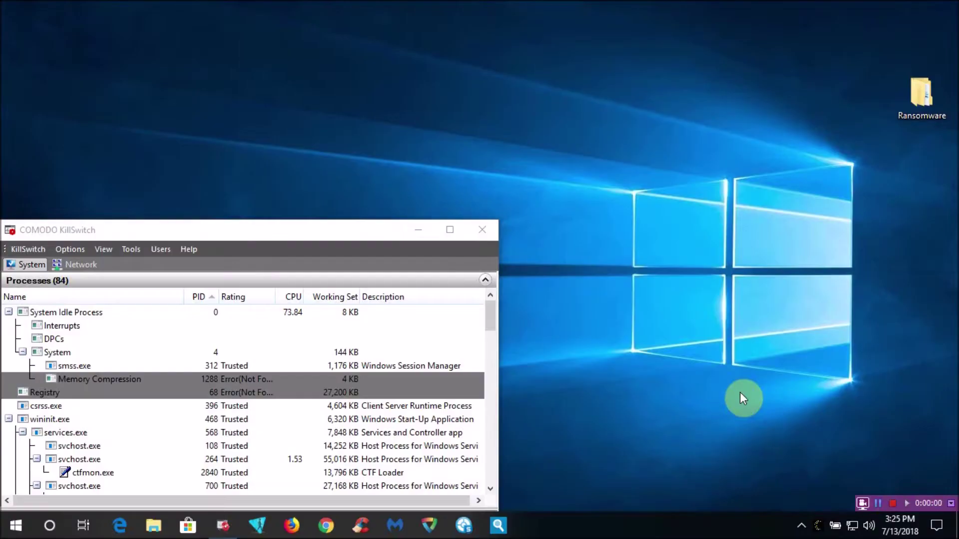
- Run the ransomware sample in the Birele folder and check the end of the KillSwitch process list
double_click(925, 104)
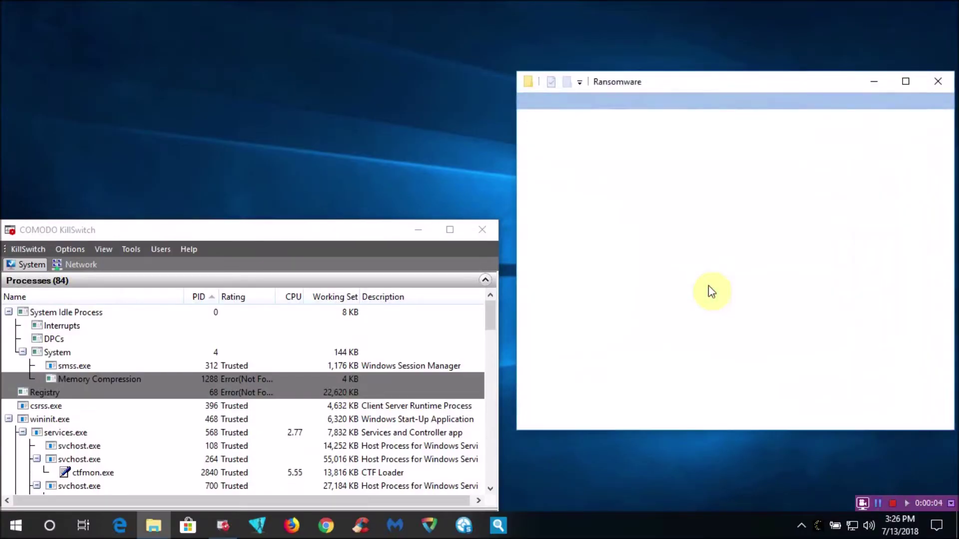
double_click(667, 178)
double_click(657, 165)
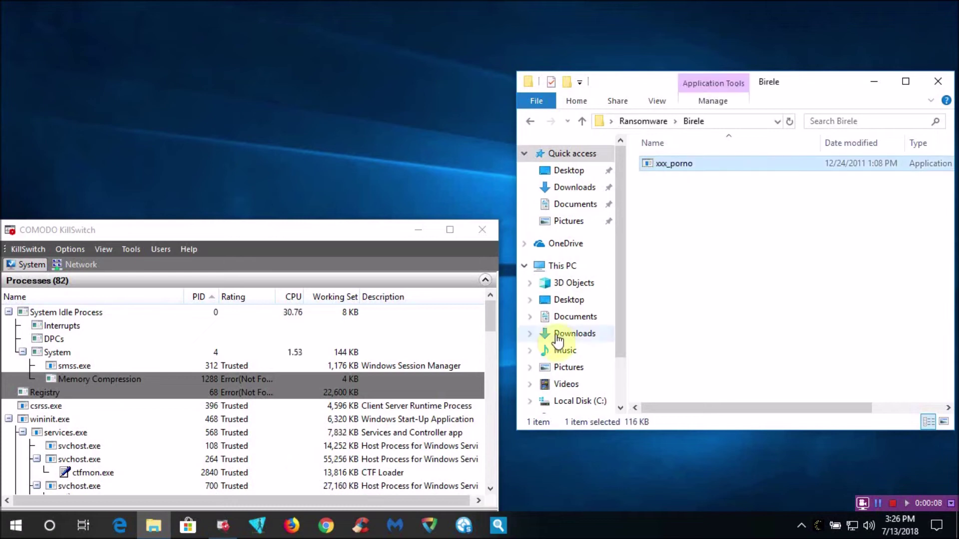
drag(489, 328, 492, 489)
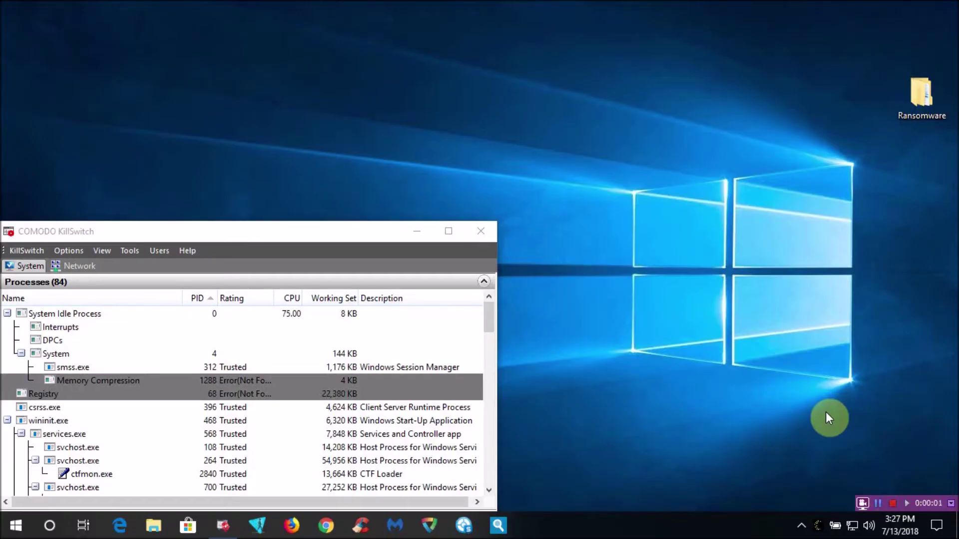
- Run the Cerber sample from the Cerber folder and locate its Cerber.exe process in KillSwitch
double_click(922, 98)
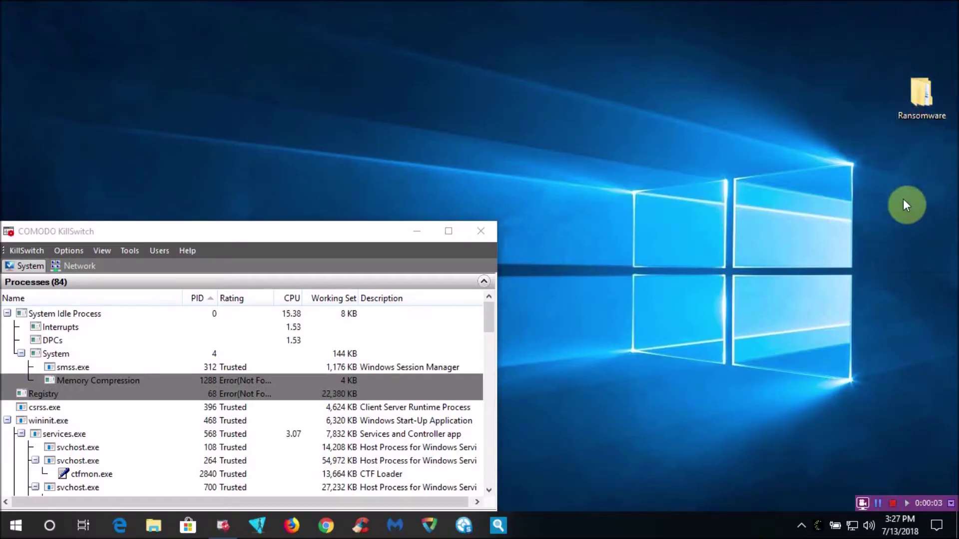
double_click(679, 192)
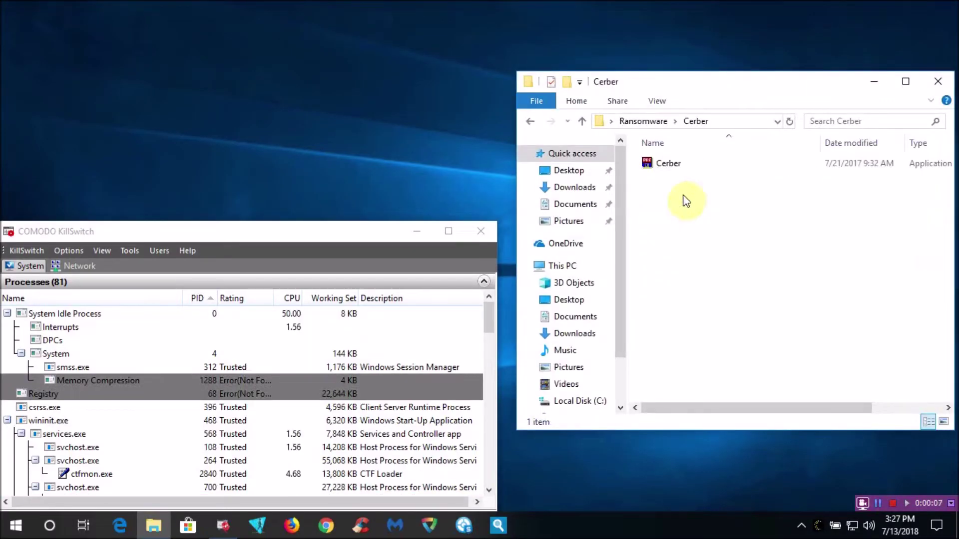
click(670, 171)
drag(487, 317, 487, 487)
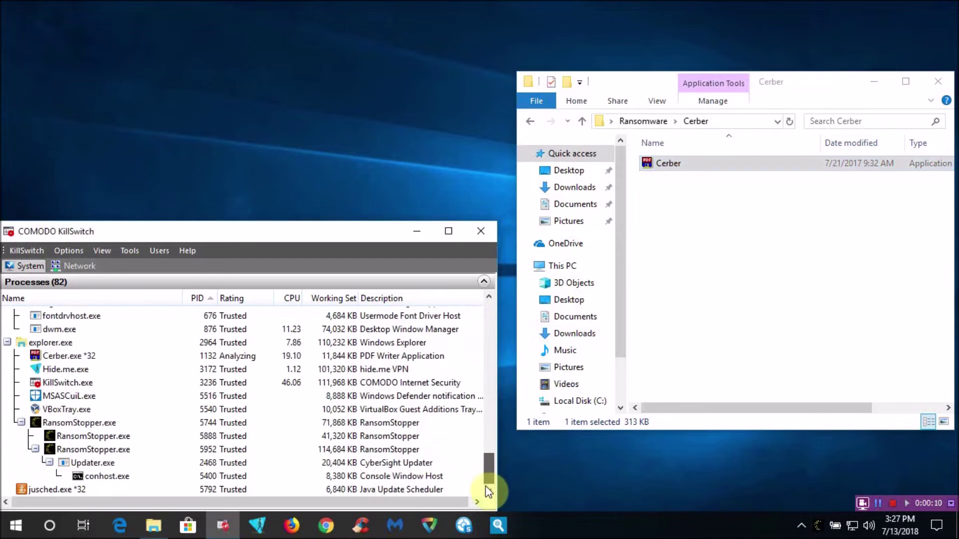
click(84, 356)
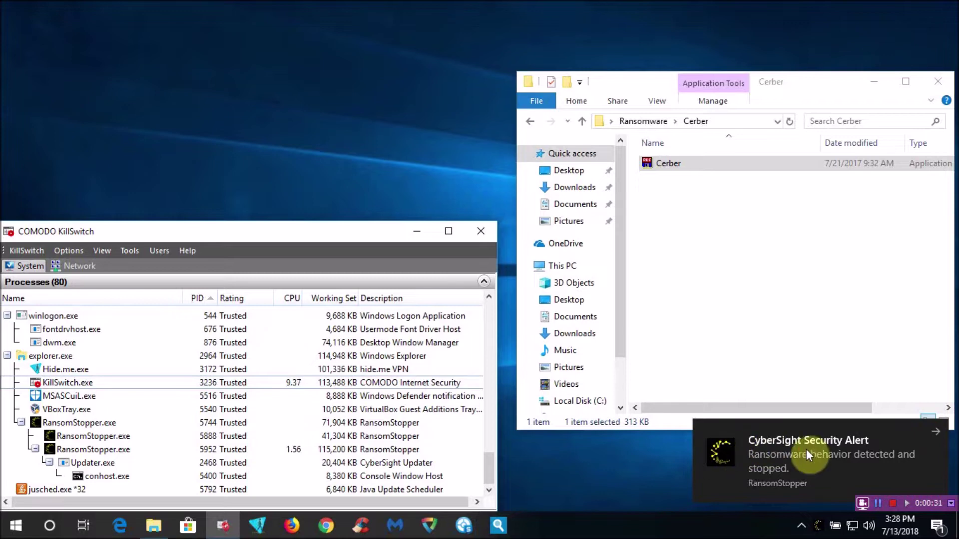
- Acknowledge the Cerber.exe alert, review the RansomStopper security alerts history, and close the RansomStopper and Cerber folder windows
click(807, 449)
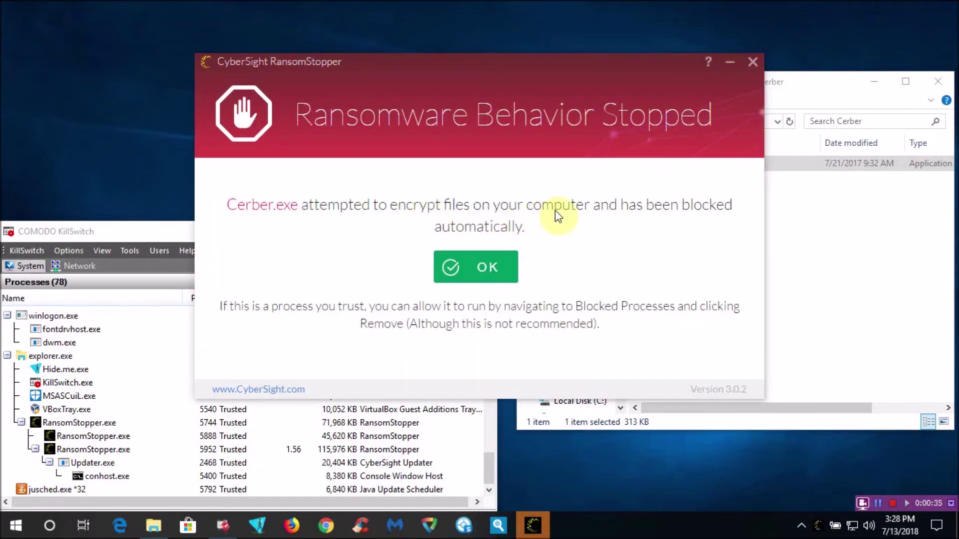
click(491, 271)
click(555, 345)
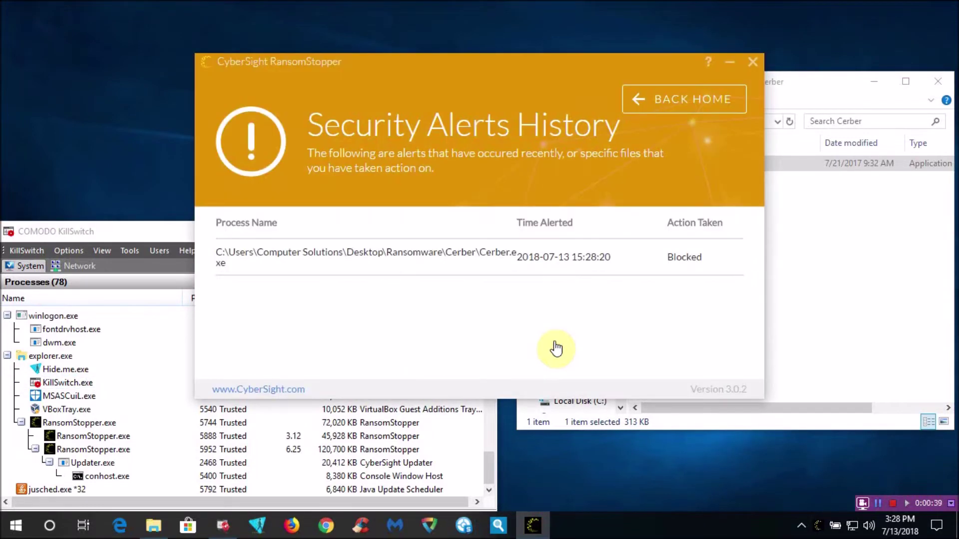
click(687, 99)
click(753, 62)
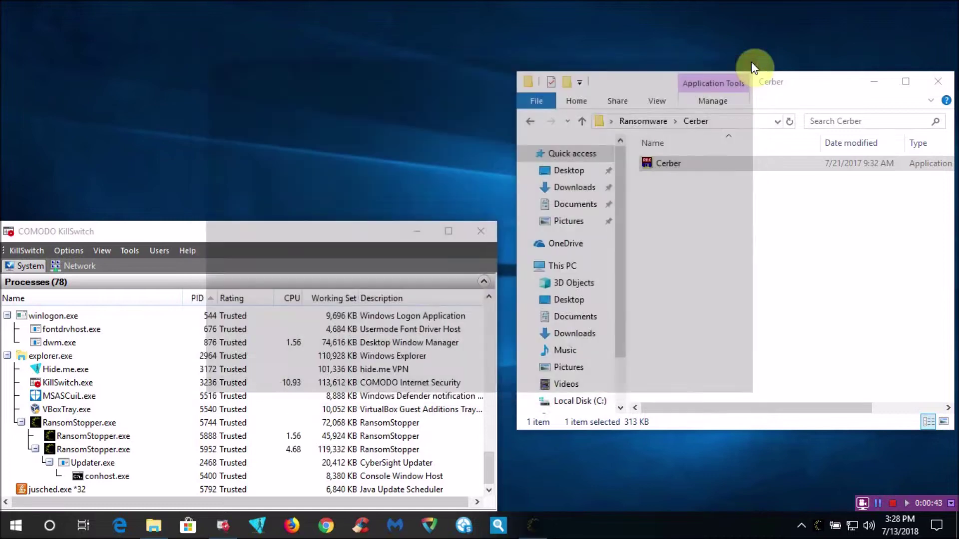
click(938, 81)
key(super+d)
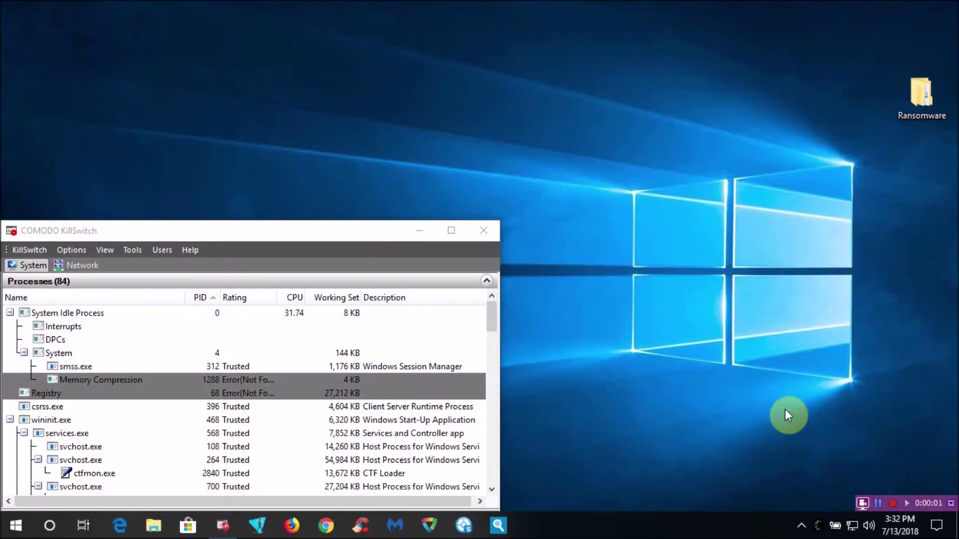
- Run the Cerber sample from the Cerber 5 folder and locate its Cerber.exe process in KillSwitch
double_click(921, 95)
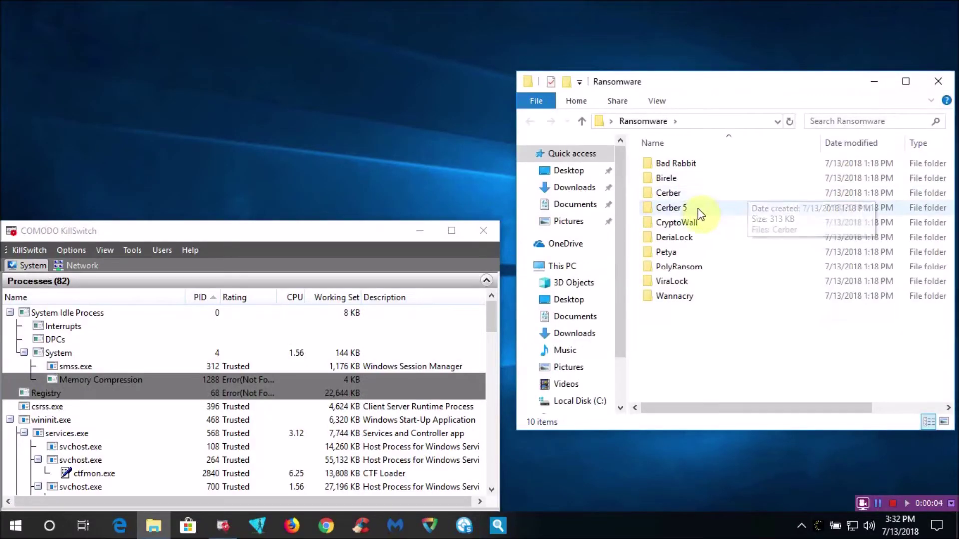
double_click(680, 215)
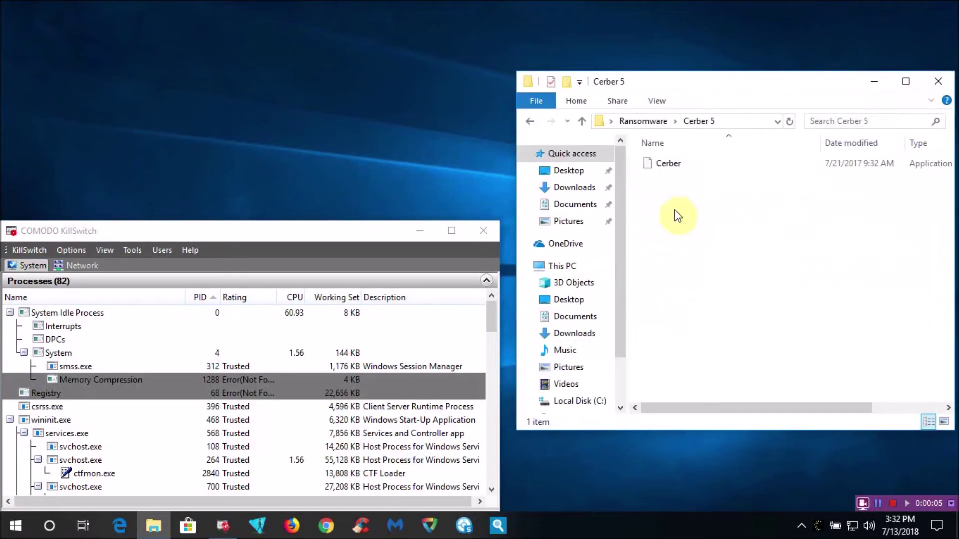
double_click(659, 167)
drag(493, 317, 502, 492)
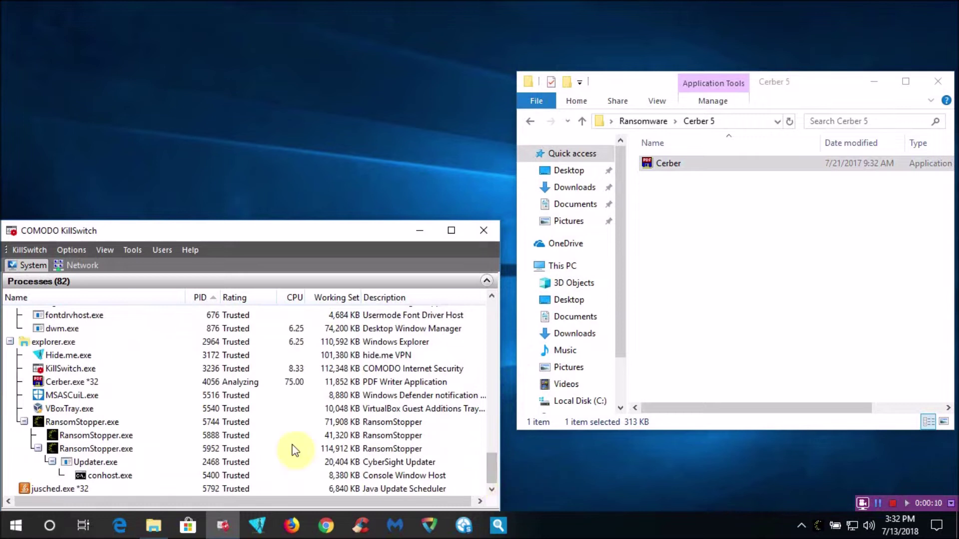
click(65, 382)
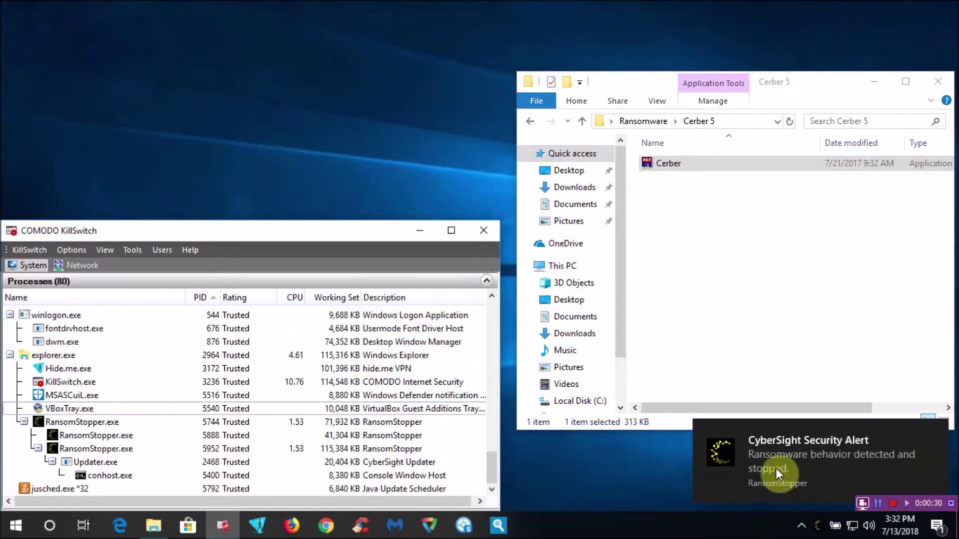
- Acknowledge the RansomStopper alert for the Cerber 5 sample, review the security alerts history, and close RansomStopper
click(492, 267)
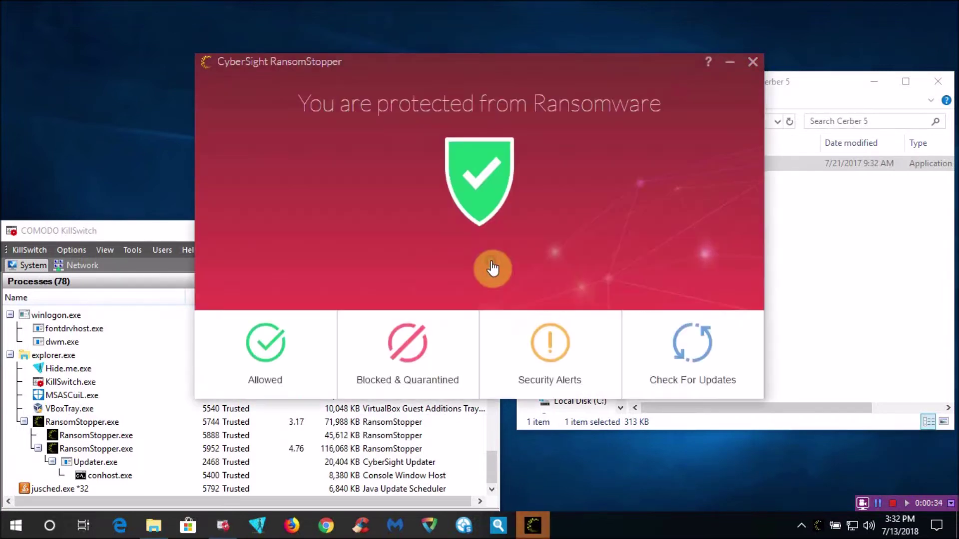
click(531, 358)
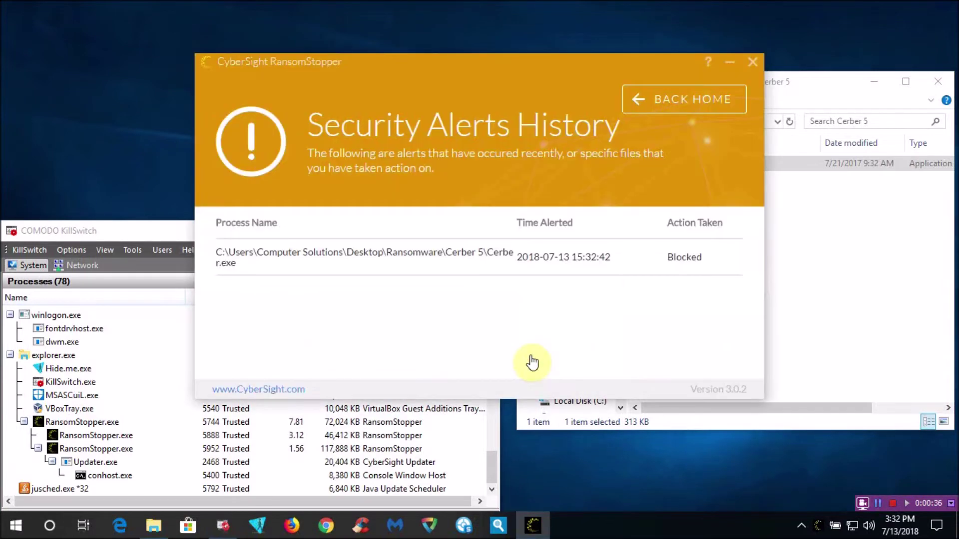
click(730, 100)
click(746, 68)
- Check the Pictures and Documents folders for encrypted files after the Cerber 5 run, and close the folder window
click(580, 220)
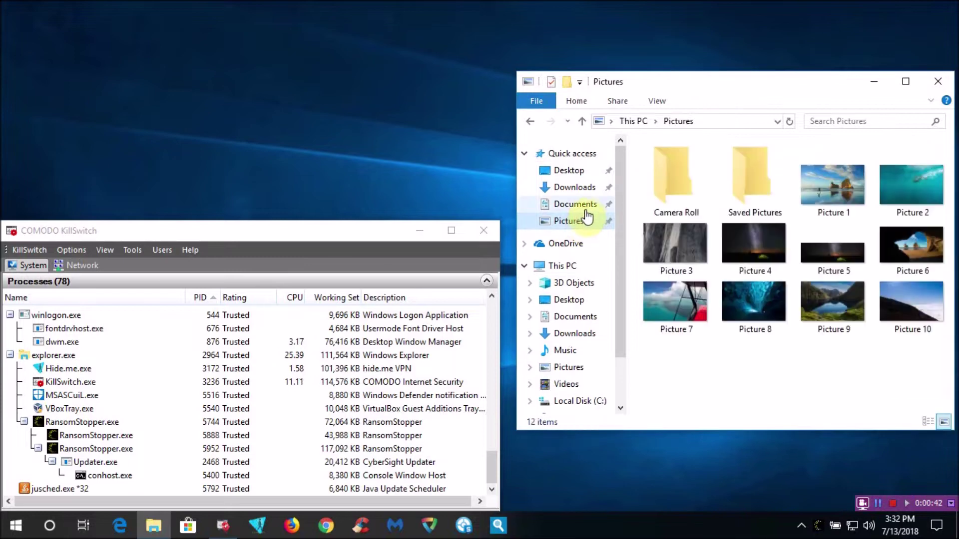
click(589, 209)
click(937, 82)
click(483, 231)
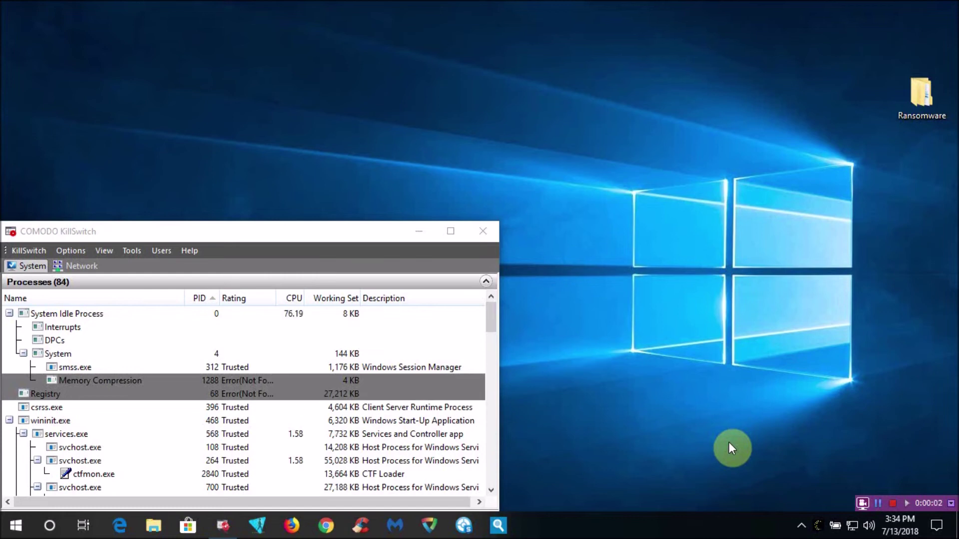
- Run the 2015-11-30-Angler-EK-malware-payload sample from the CryptoWall folder, select its process in KillSwitch, and launch the sample again
double_click(904, 102)
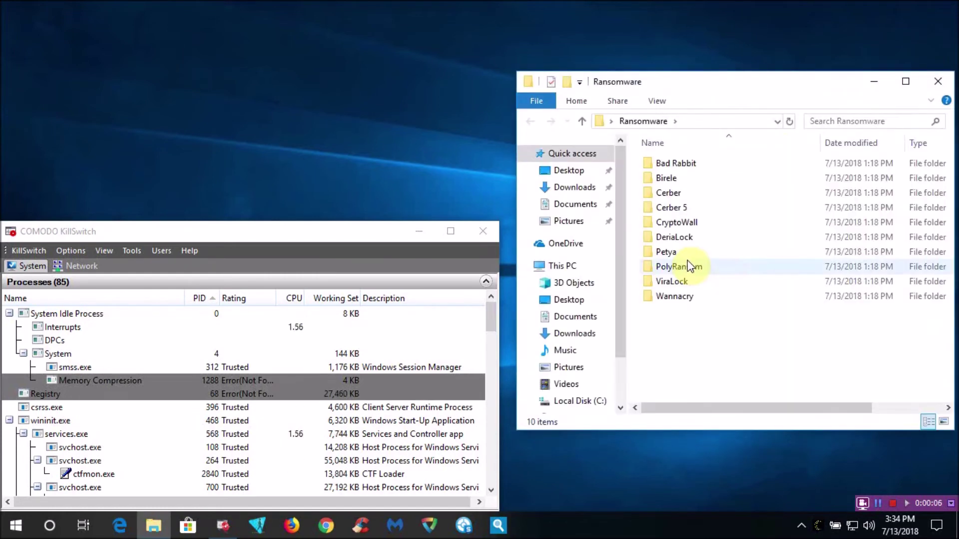
double_click(677, 223)
click(664, 164)
drag(496, 302, 493, 487)
click(157, 385)
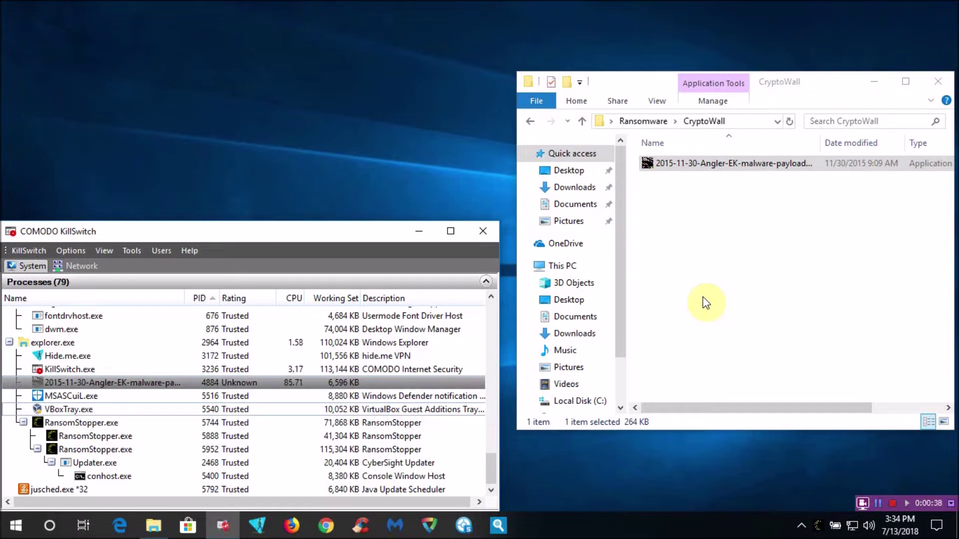
double_click(724, 164)
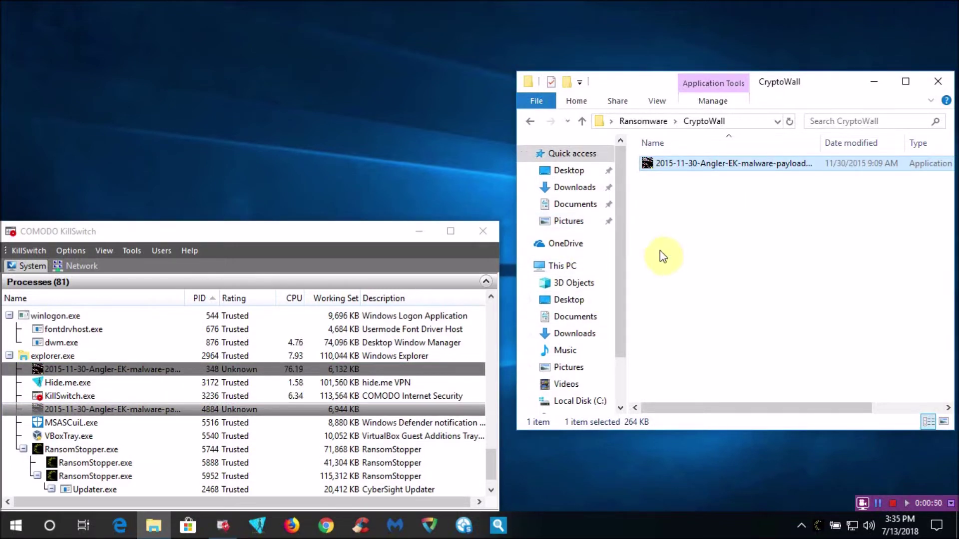
- Check the Pictures and Documents folders after the CryptoWall run, close the folder window, and examine the end of the KillSwitch process list
click(577, 224)
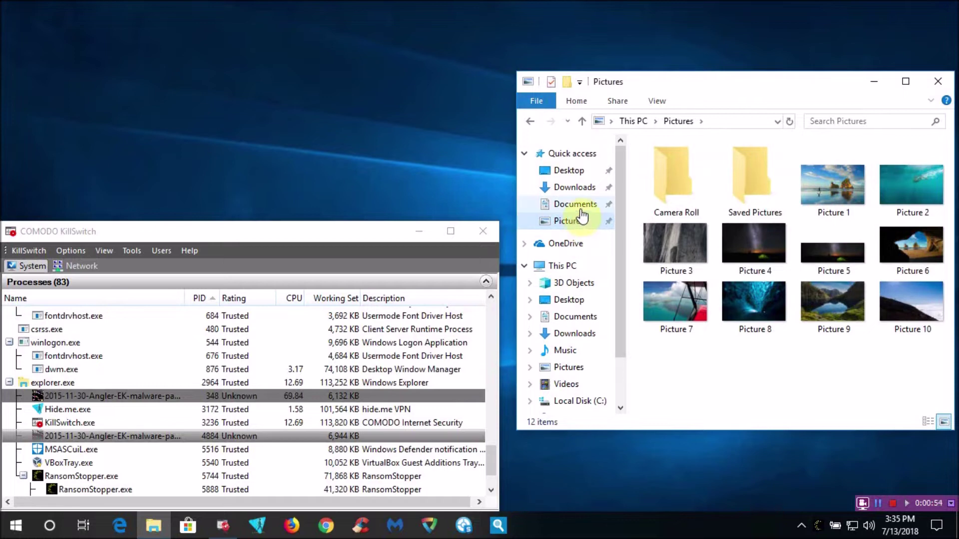
click(575, 205)
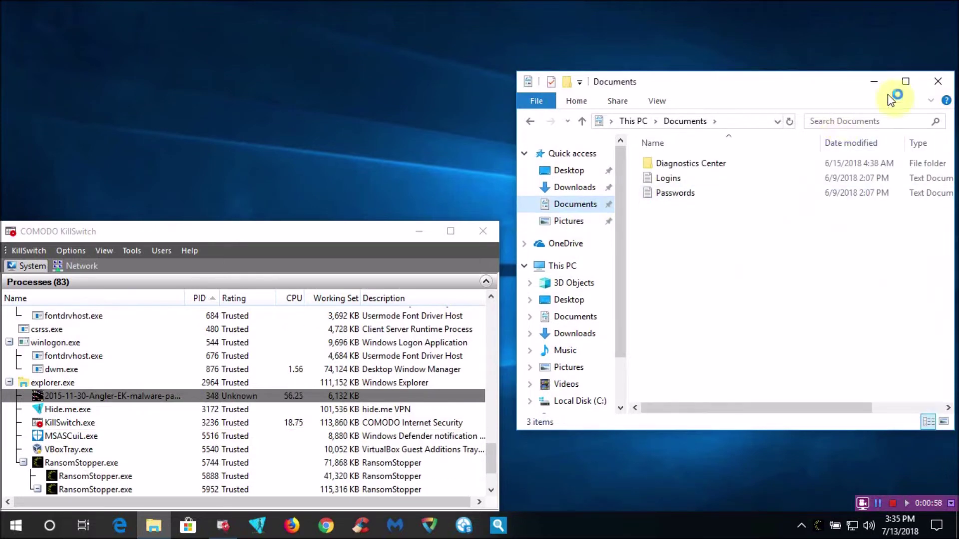
click(929, 82)
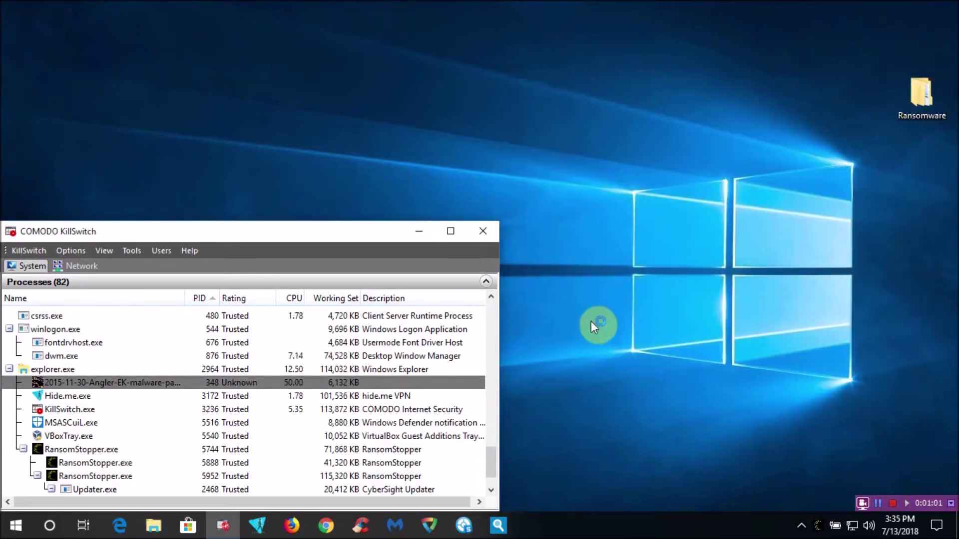
scroll(491, 493, down, 1)
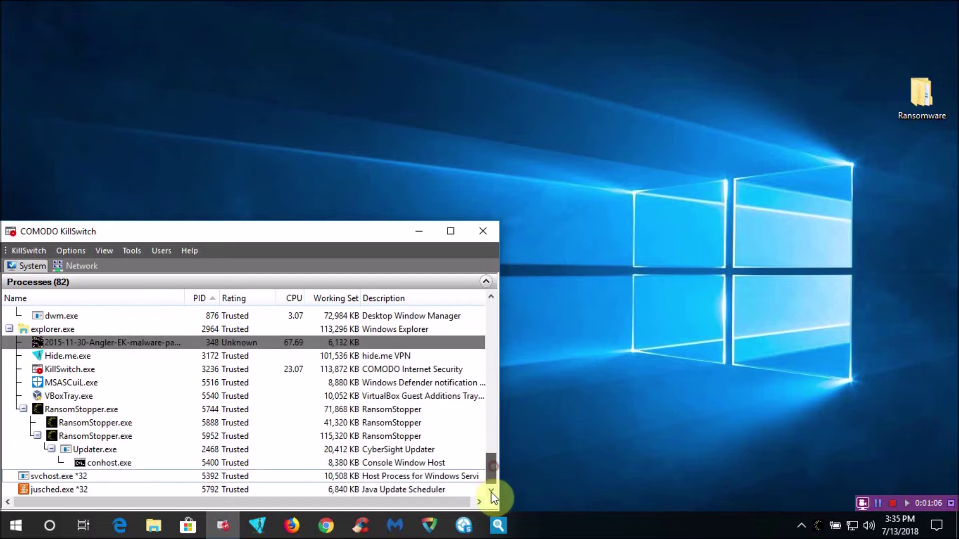
scroll(495, 455, up, 3)
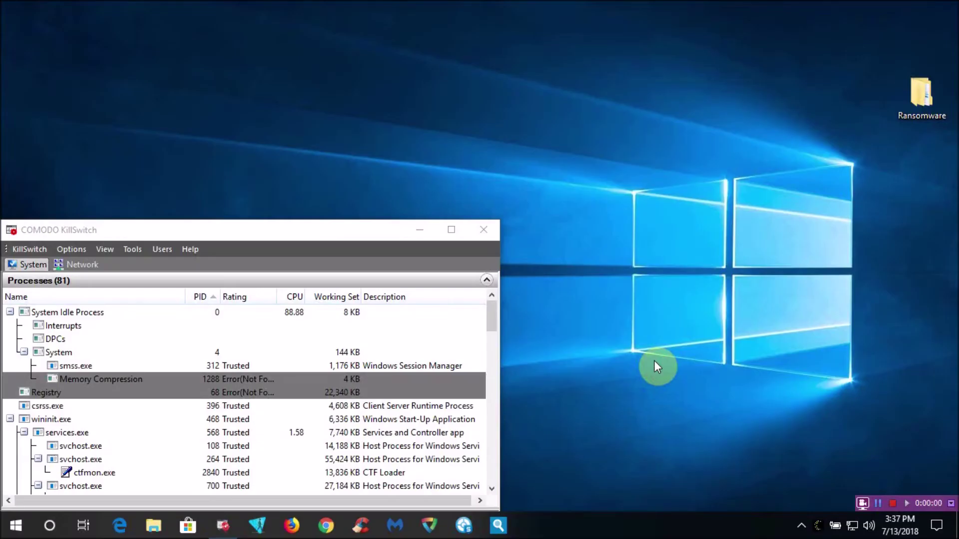
- Run the gr8_fb_hack.torrent.jpg.zip.tar.gz.png sample from the DeriaLock folder with elevated permission and locate its process in KillSwitch
double_click(915, 106)
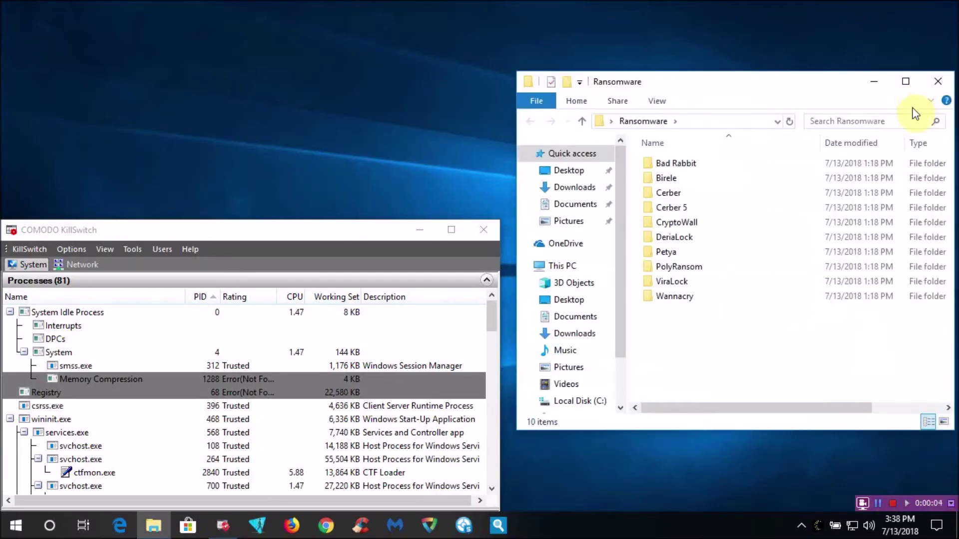
double_click(667, 237)
double_click(667, 163)
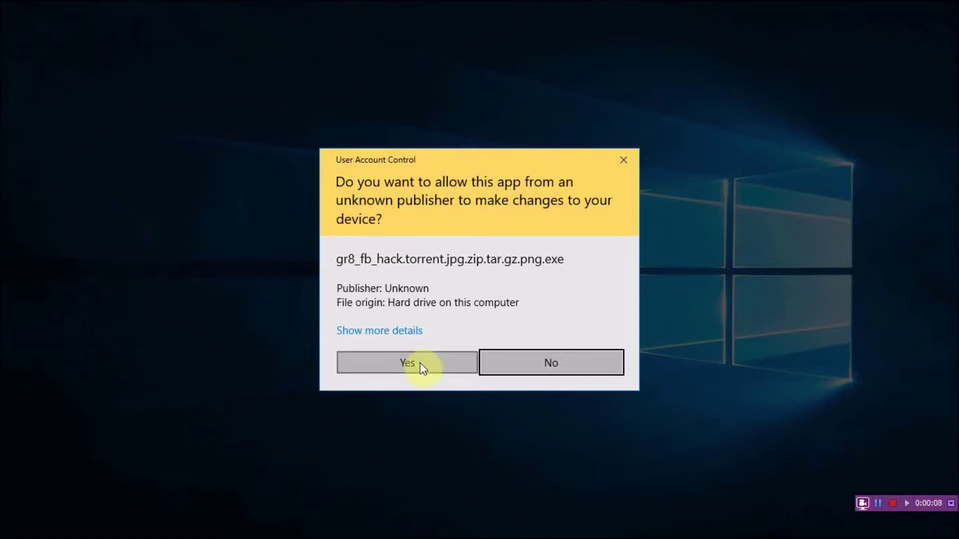
click(420, 363)
drag(493, 317, 497, 483)
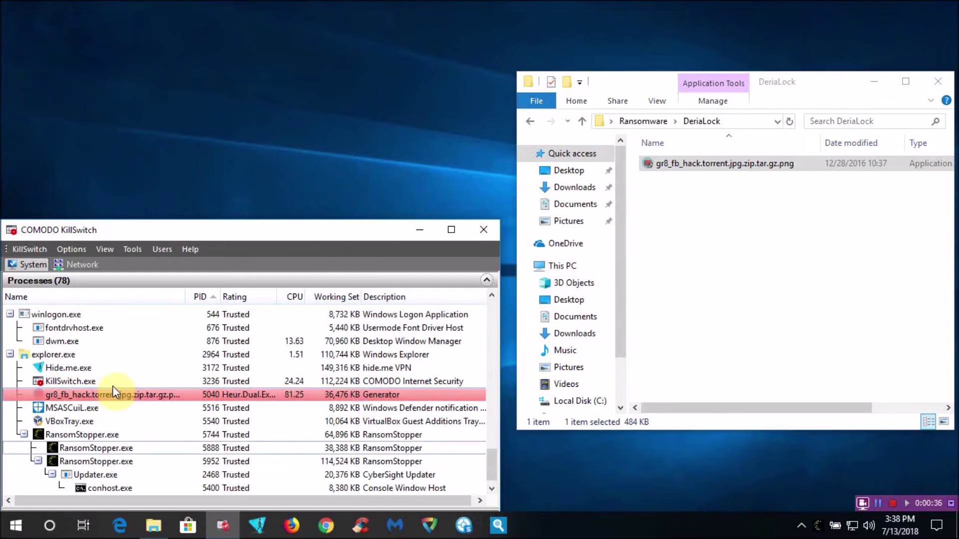
- Open and acknowledge the RansomStopper alert for the DeriaLock sample, review the security alerts history, and close RansomStopper
click(767, 452)
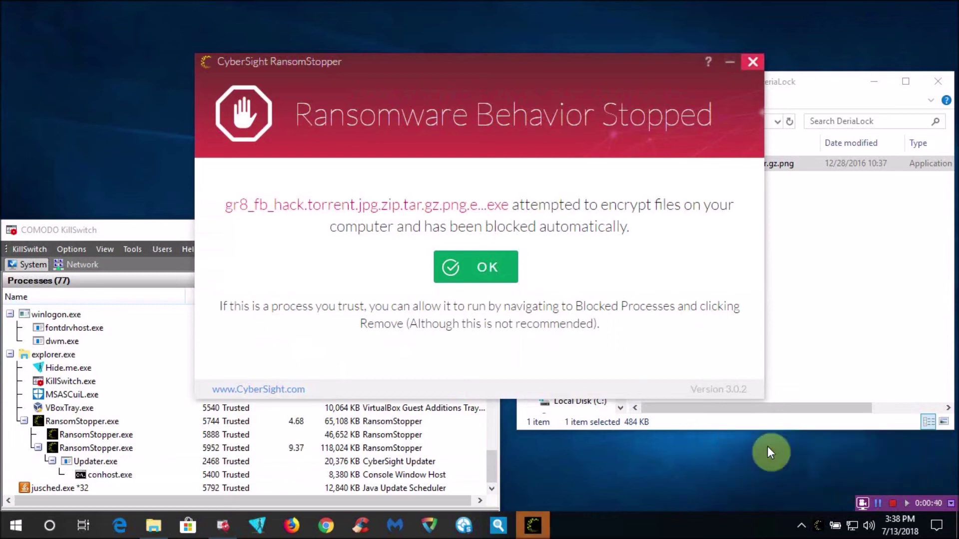
click(470, 269)
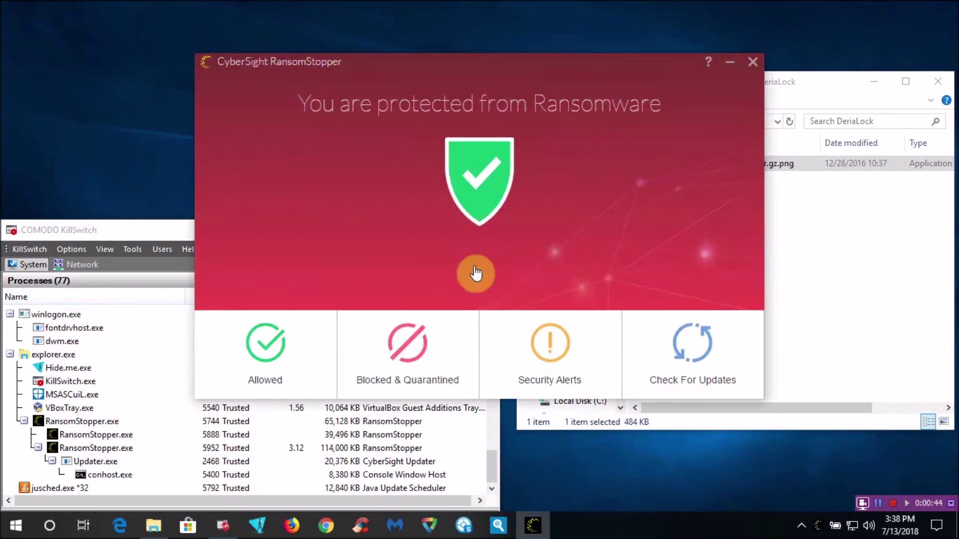
click(625, 339)
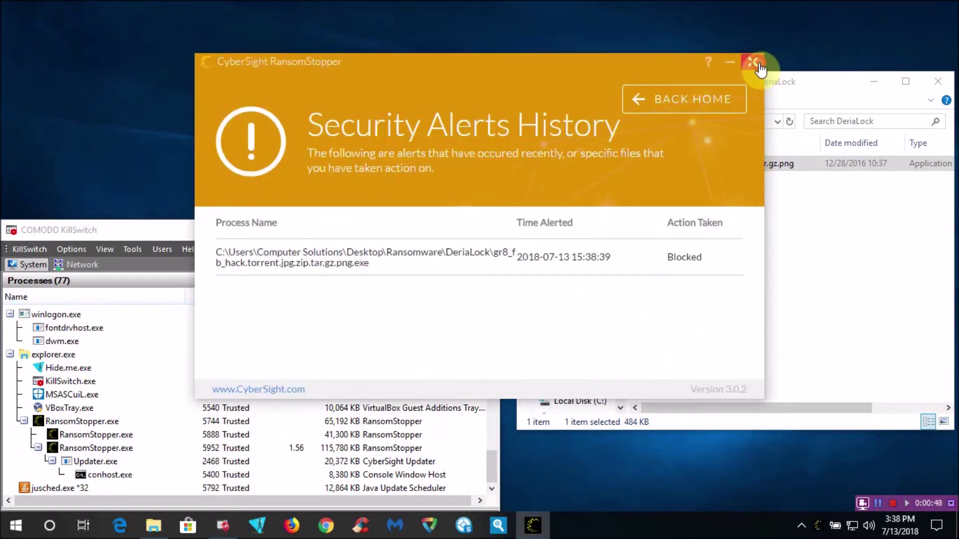
click(752, 62)
- Inspect the Pictures and Documents folders for encrypted files, try to open Picture 2.jpg.deria, and close the folder window
click(570, 221)
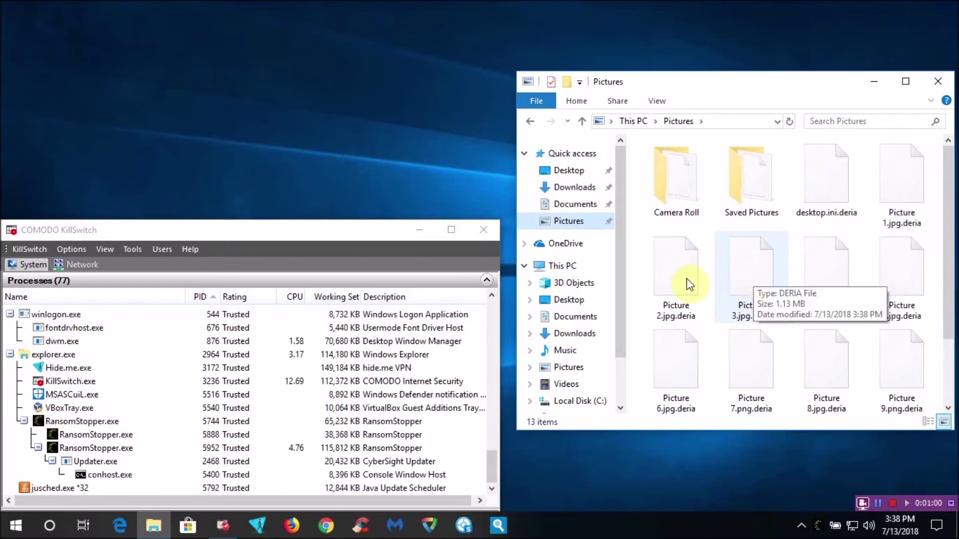
double_click(667, 280)
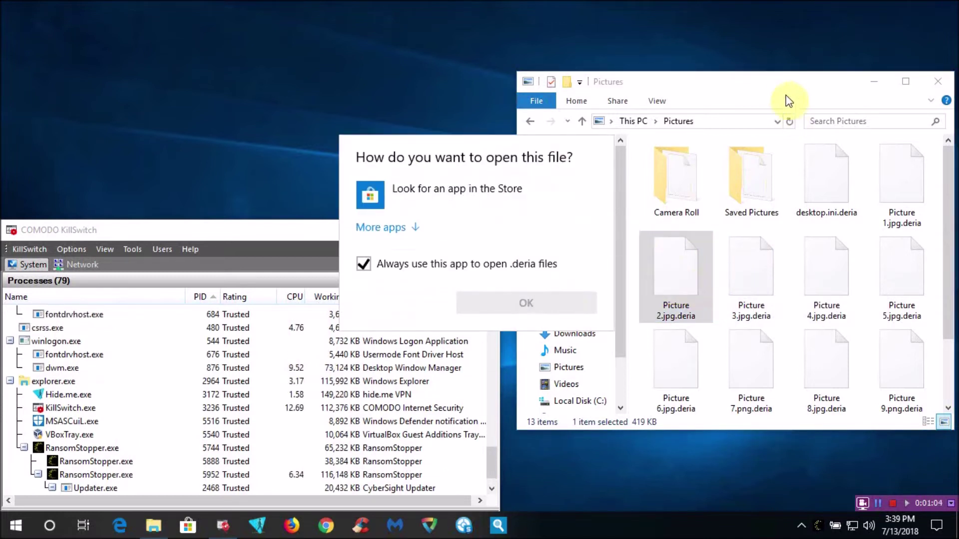
click(793, 111)
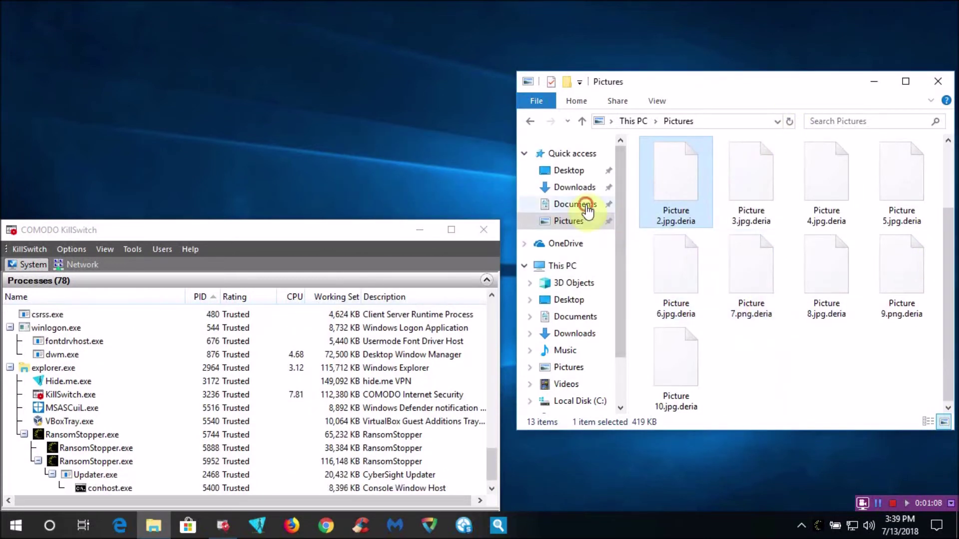
click(582, 205)
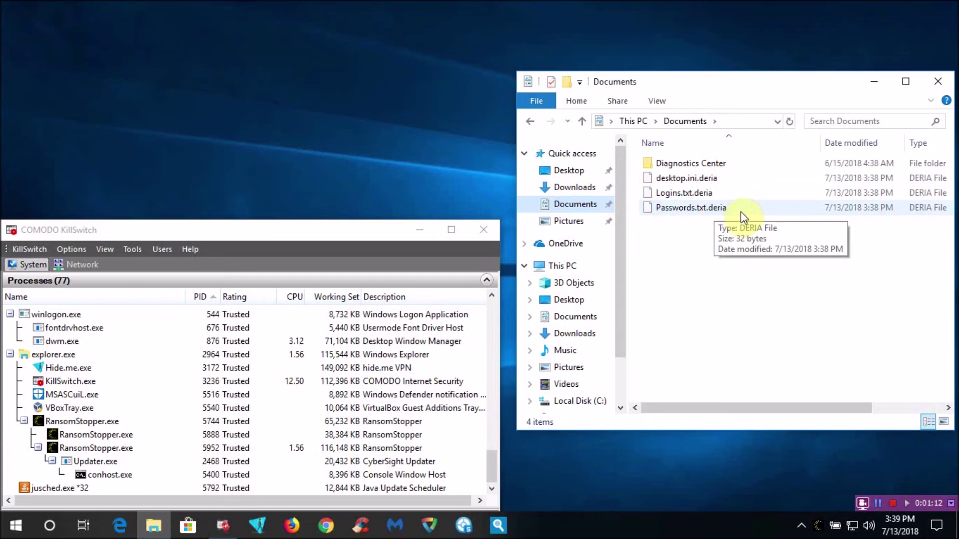
click(938, 81)
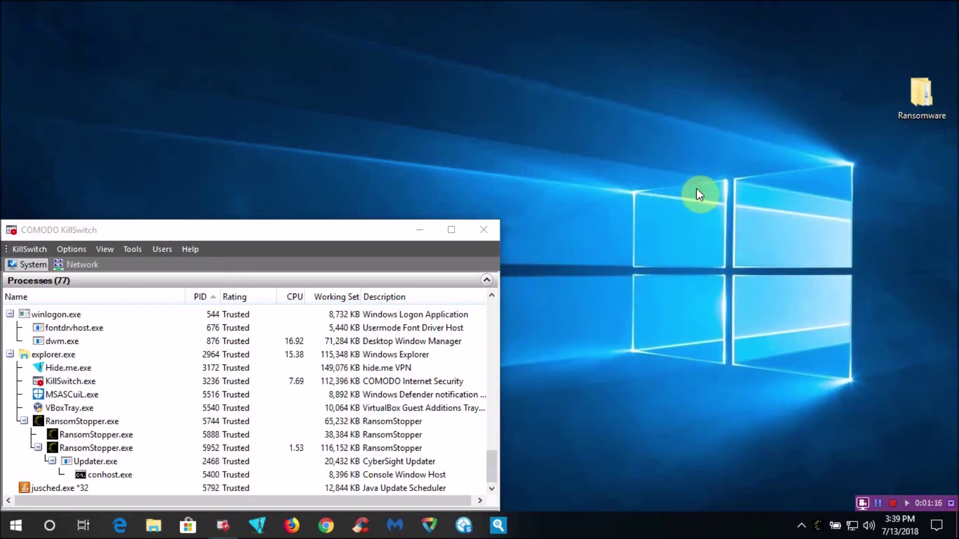
click(484, 229)
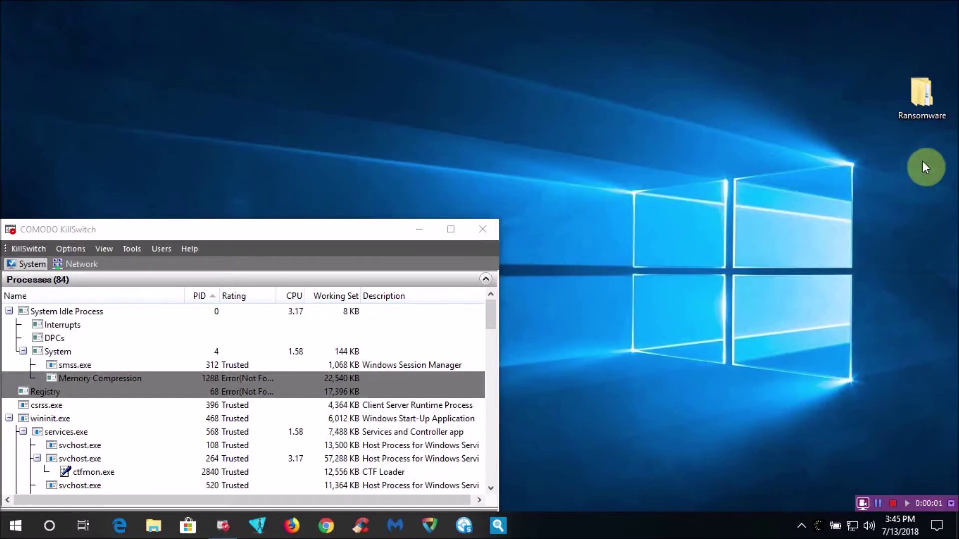
- Run the Petya.A sample from the Petya folder with elevated permission and check the end of the KillSwitch process list
double_click(923, 100)
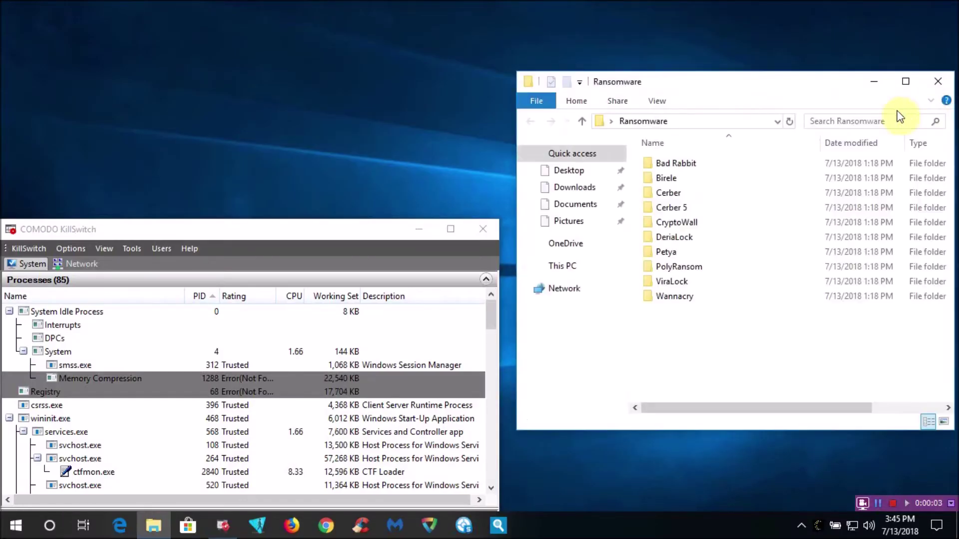
double_click(664, 251)
double_click(651, 168)
click(446, 360)
scroll(496, 460, down, 10)
scroll(496, 460, down, 5)
click(91, 474)
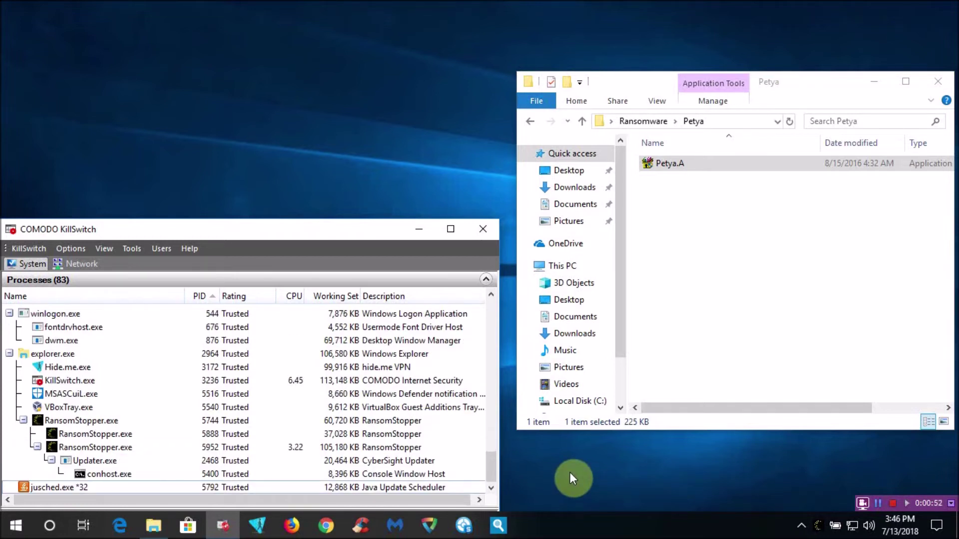
- Run Petya.A again with elevated permission, and check the Pictures and Documents folders before closing the folder window
double_click(700, 162)
click(406, 362)
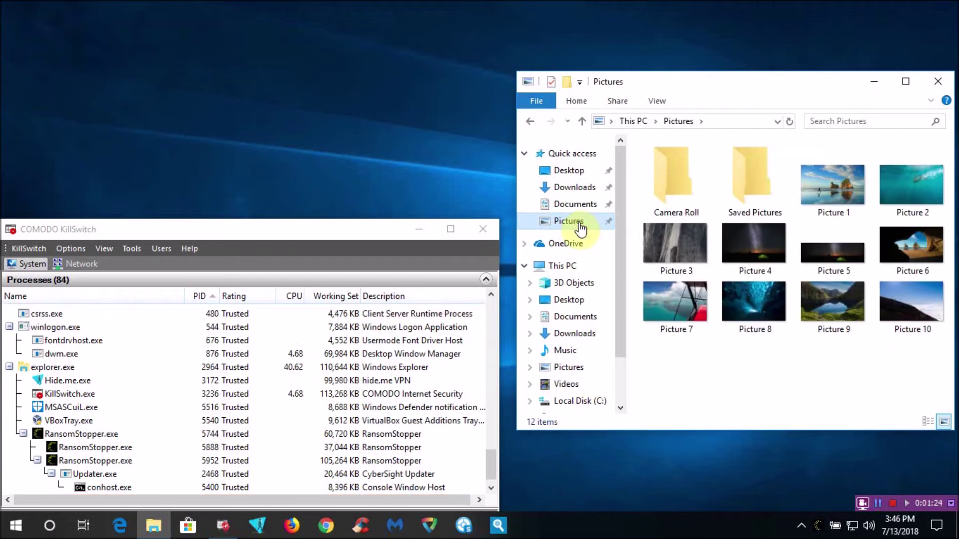
click(579, 205)
click(938, 81)
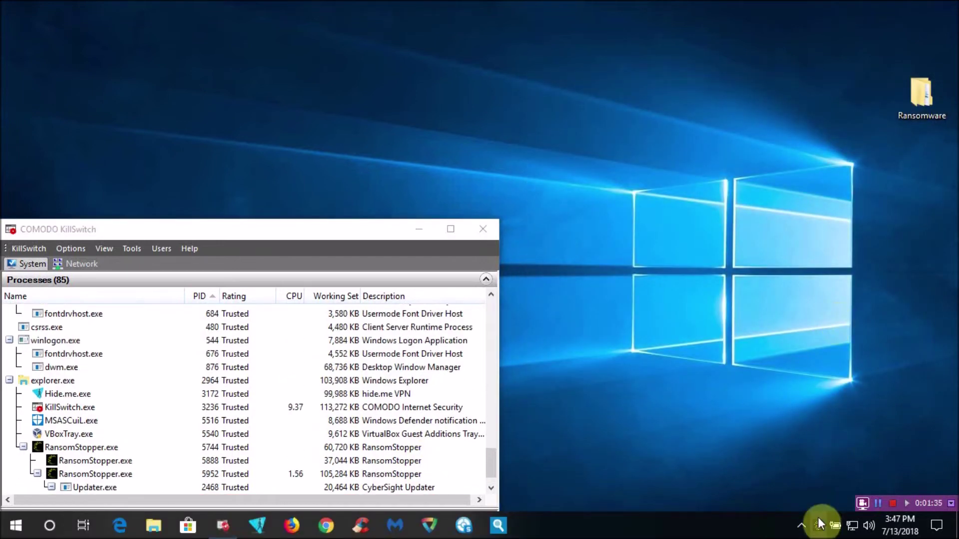
- Open RansomStopper, review its security alerts history for the Petya.A sample, and close it
click(818, 524)
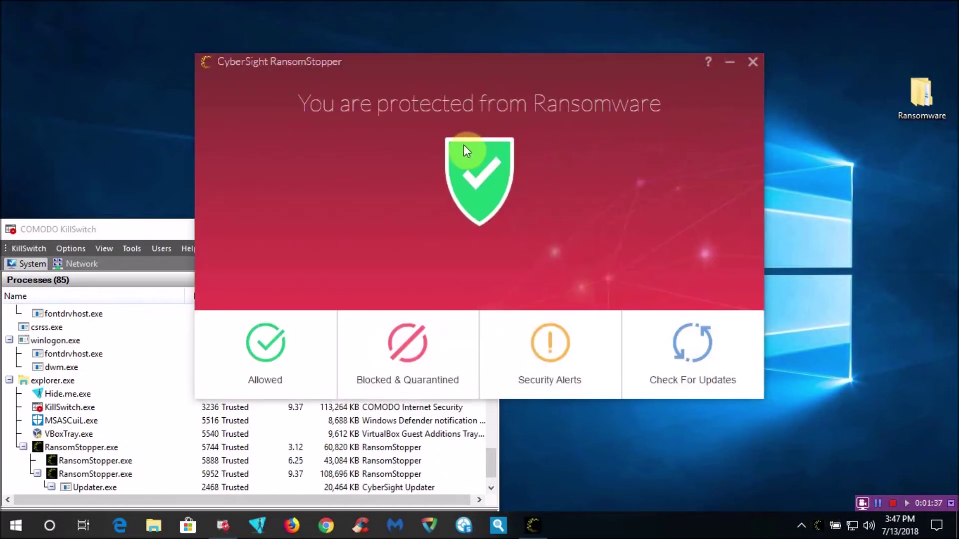
click(548, 345)
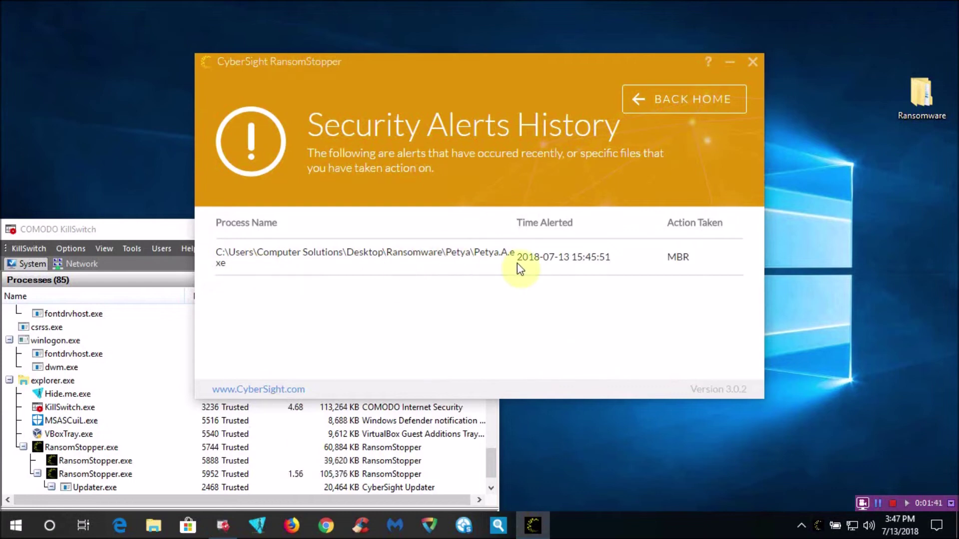
click(749, 64)
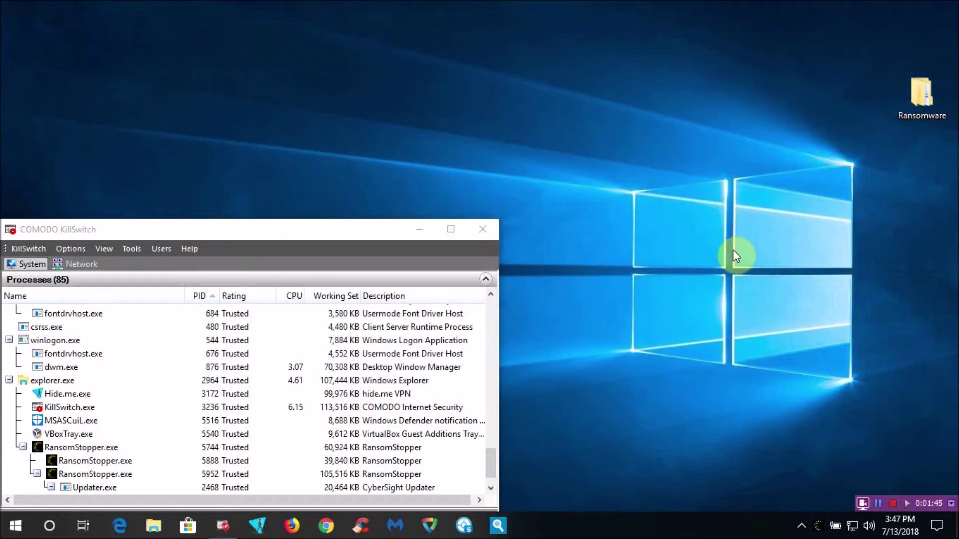
- Run the PolyRansom sample from the Ransomware folder and check the end of the KillSwitch process list
click(483, 230)
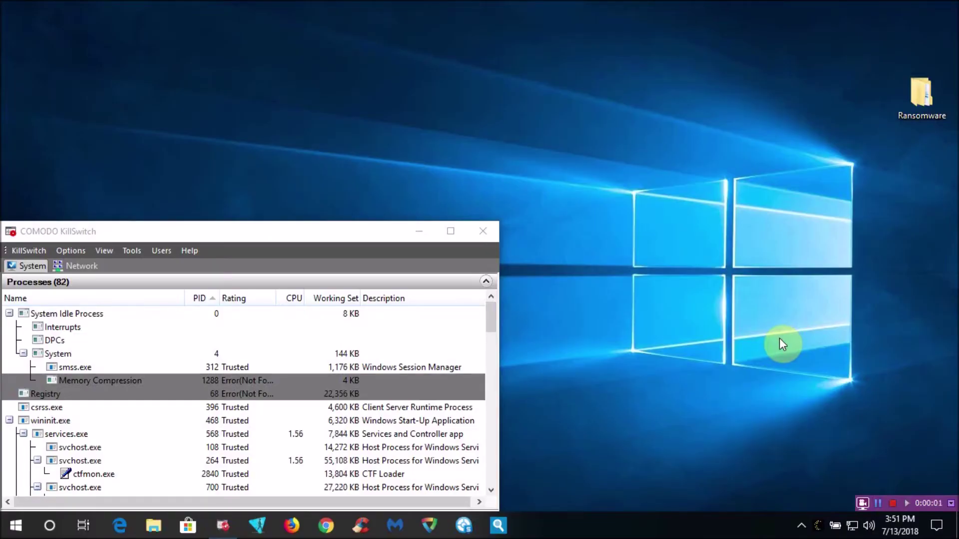
double_click(920, 90)
double_click(675, 269)
click(667, 169)
double_click(666, 170)
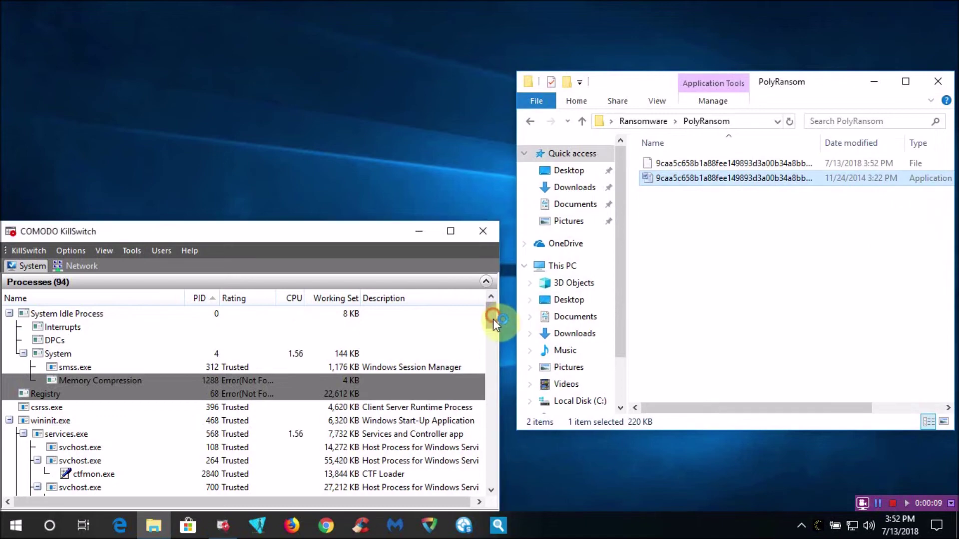
drag(493, 318, 496, 485)
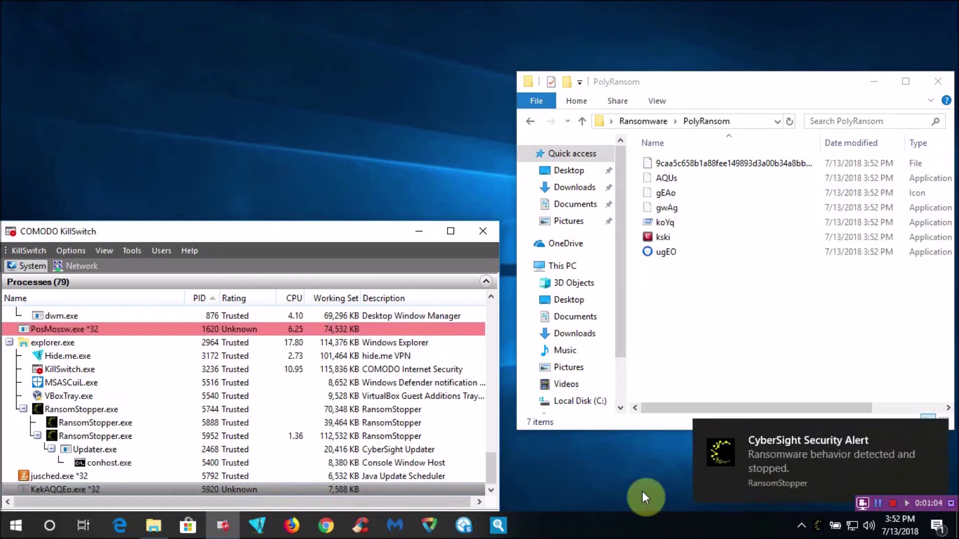
- Acknowledge the RansomStopper security alert for the PolyRansom sample, review the security alerts history, and close RansomStopper
click(784, 484)
click(463, 269)
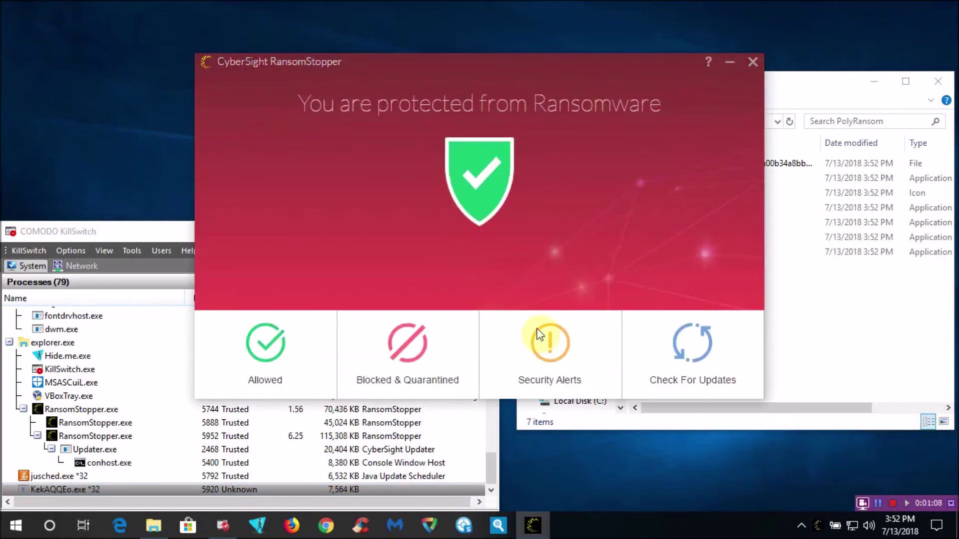
click(549, 345)
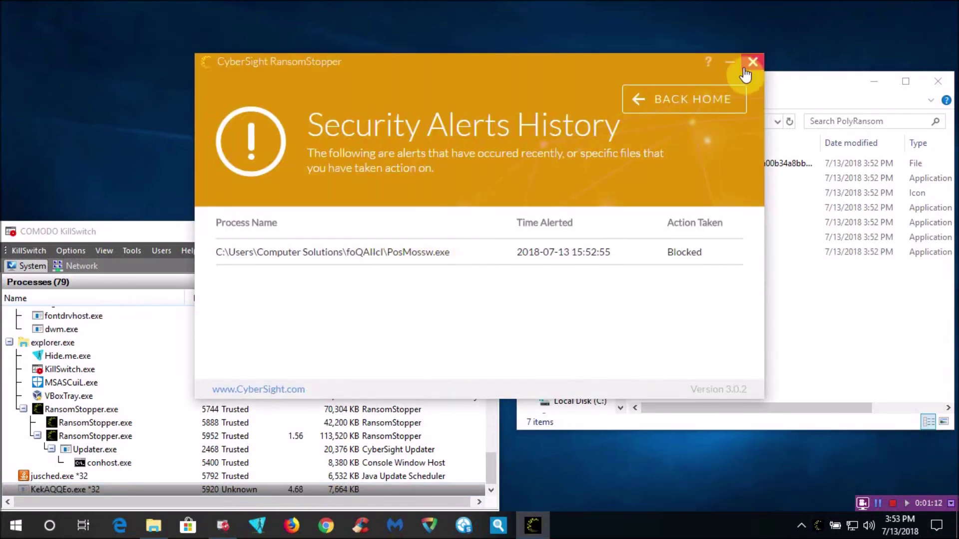
click(753, 61)
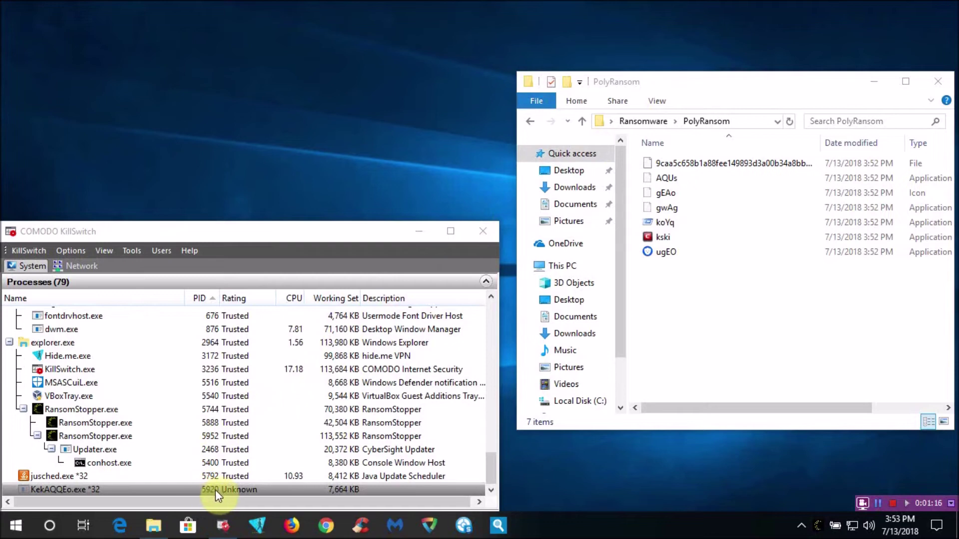
- Check the Pictures and Documents folders for files encrypted by PolyRansom, and close the folder window and KillSwitch
click(571, 222)
click(590, 209)
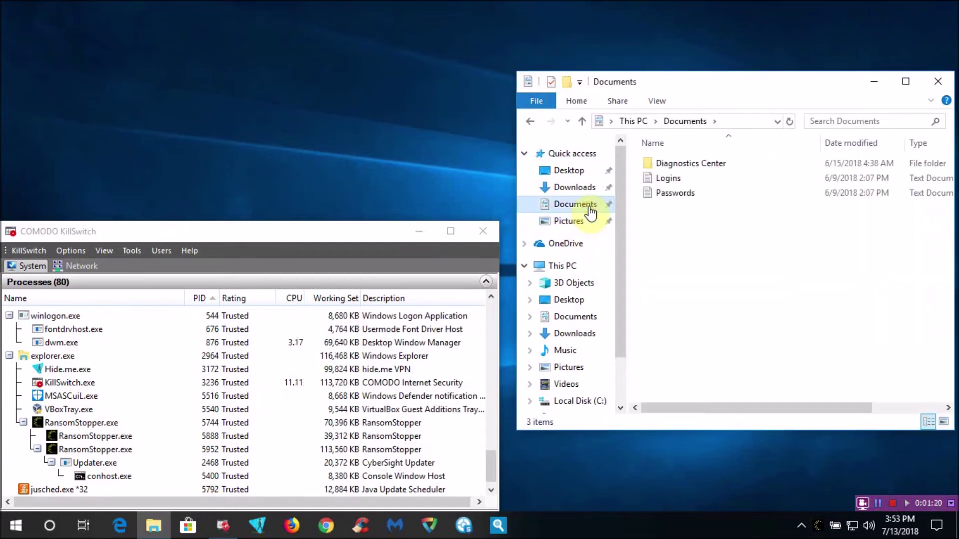
click(938, 81)
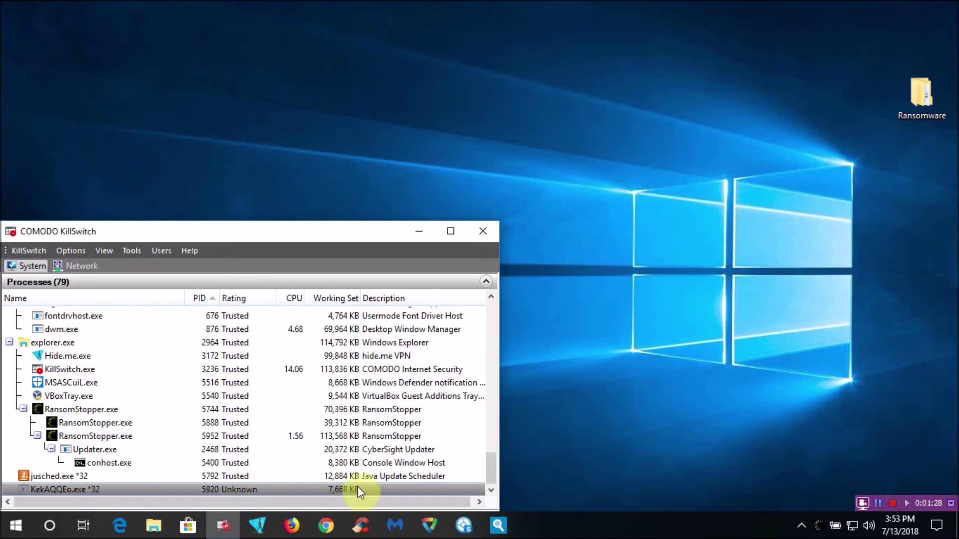
click(490, 234)
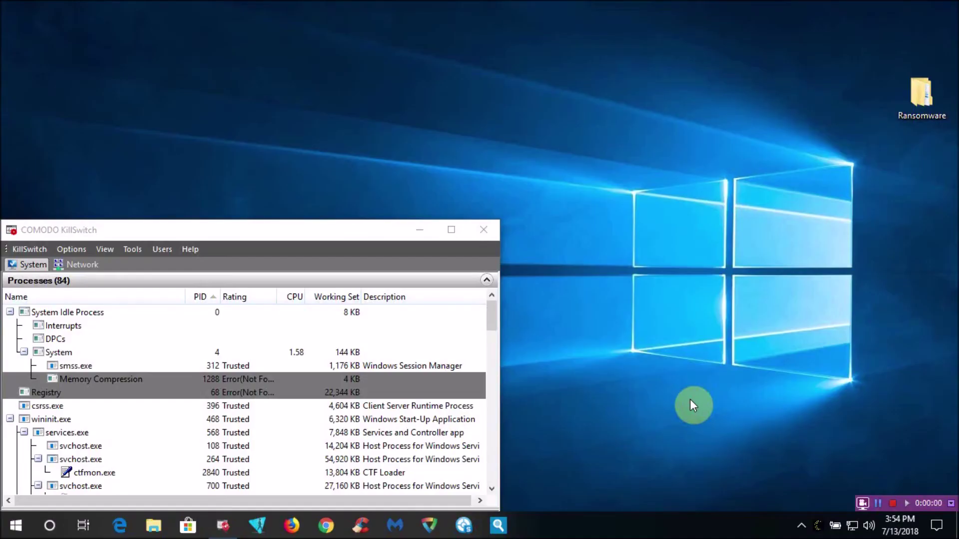
- Run the ViraLock sample from the ViraLock folder inside the Ransomware folder
double_click(922, 88)
double_click(672, 280)
double_click(666, 164)
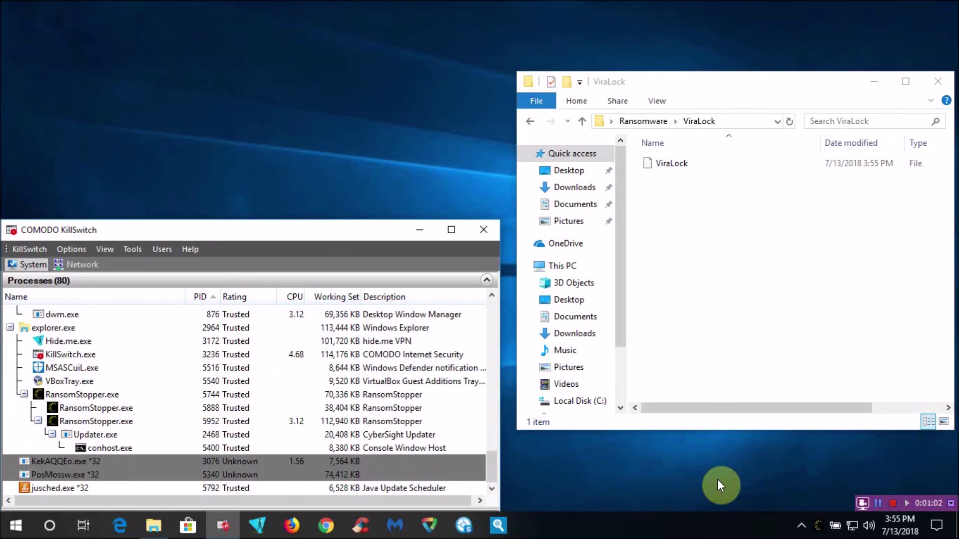
- Check the Pictures and Documents folders for files encrypted by ViraLock, and close the folder window
click(575, 222)
click(582, 205)
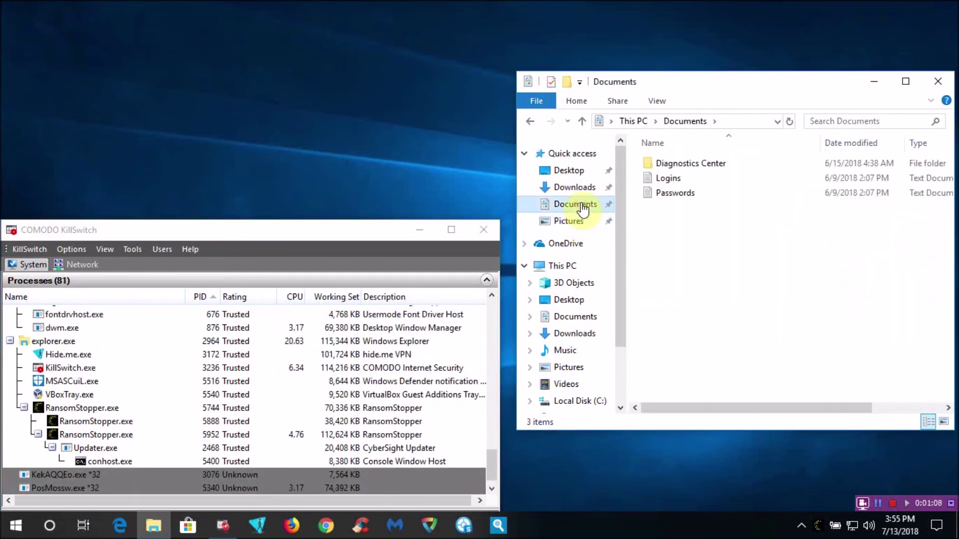
click(938, 81)
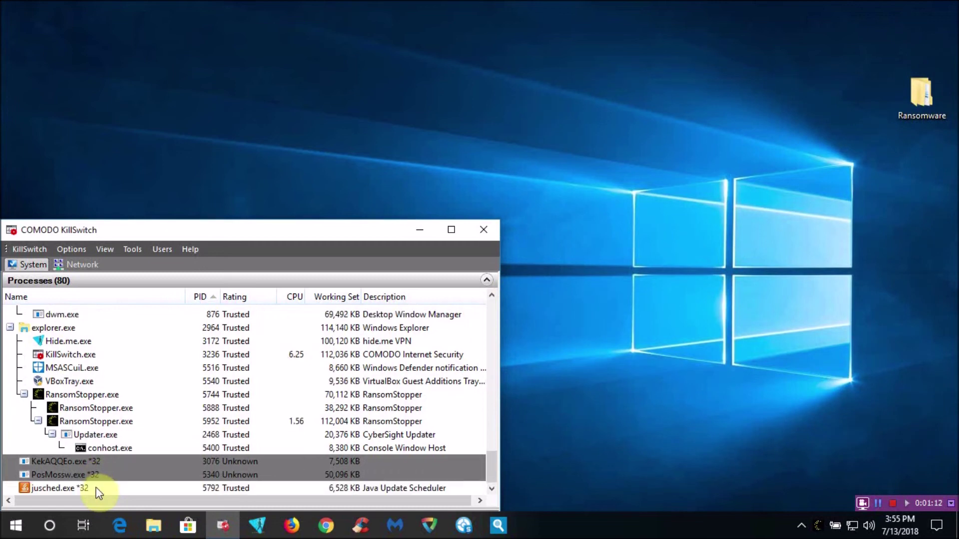
- Acknowledge the RansomStopper security alert for the ViraLock sample, review the security alerts history, and close RansomStopper
click(783, 453)
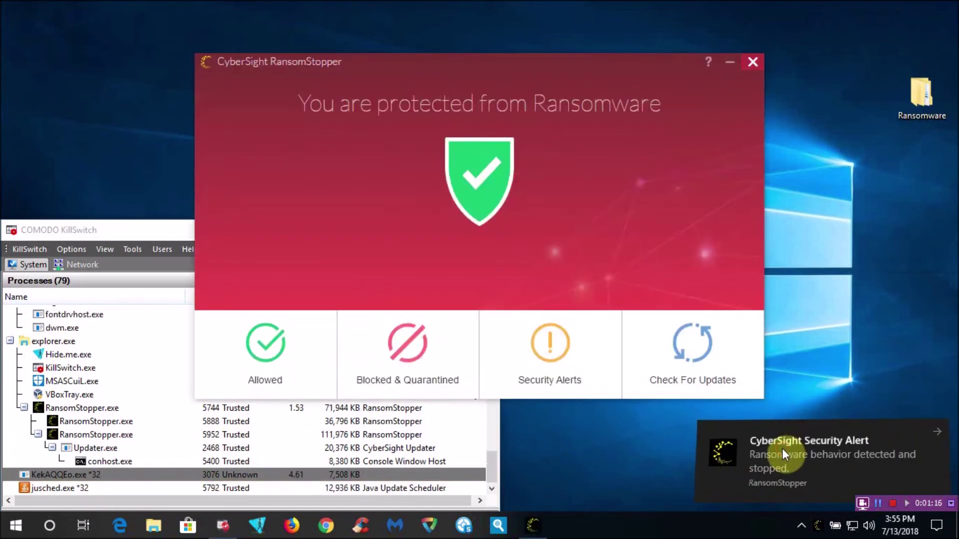
click(497, 273)
click(549, 344)
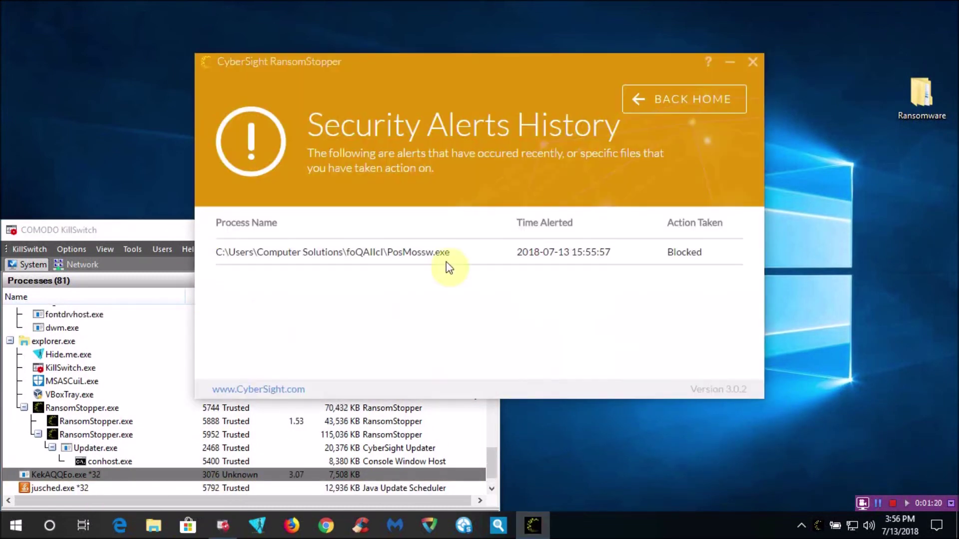
click(753, 62)
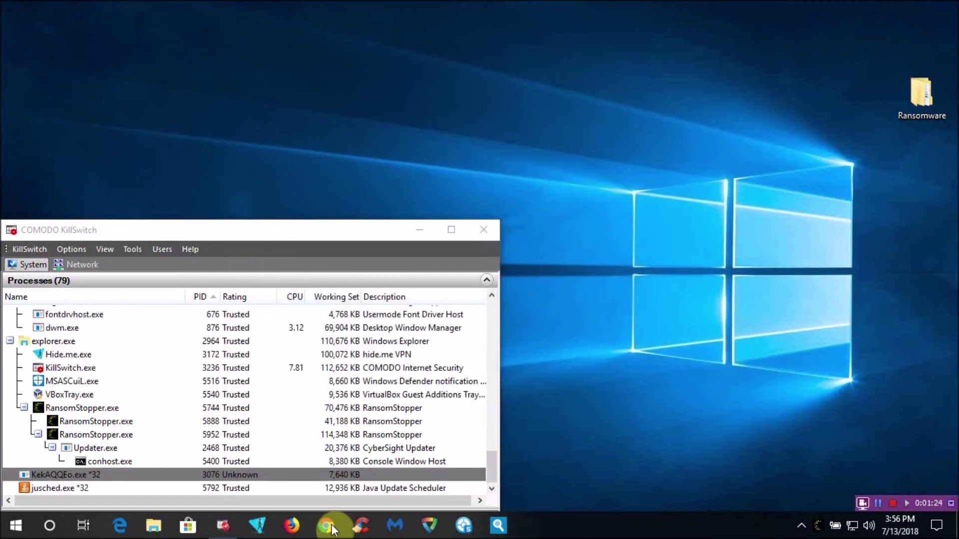
- Examine the KekAQQEo.exe process in the KillSwitch process list, and close KillSwitch
click(93, 475)
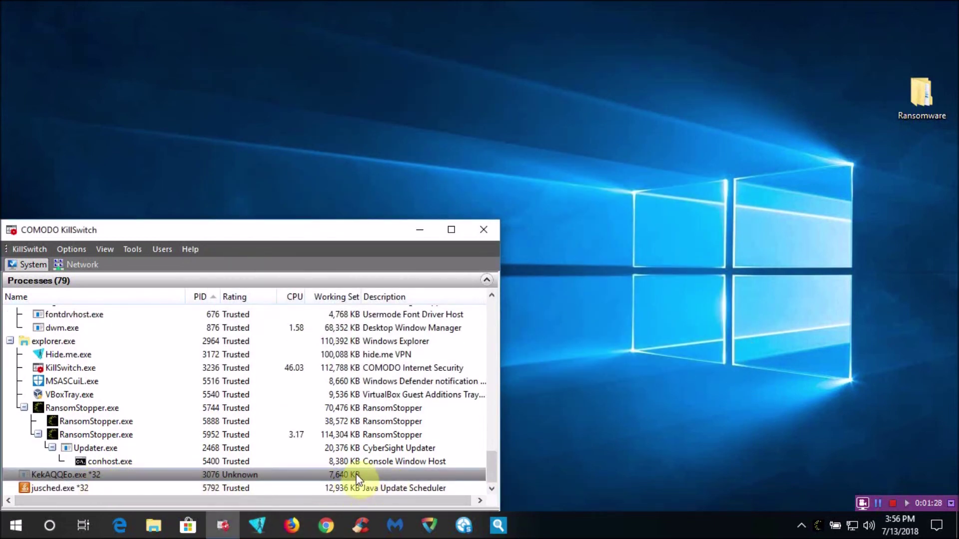
click(847, 365)
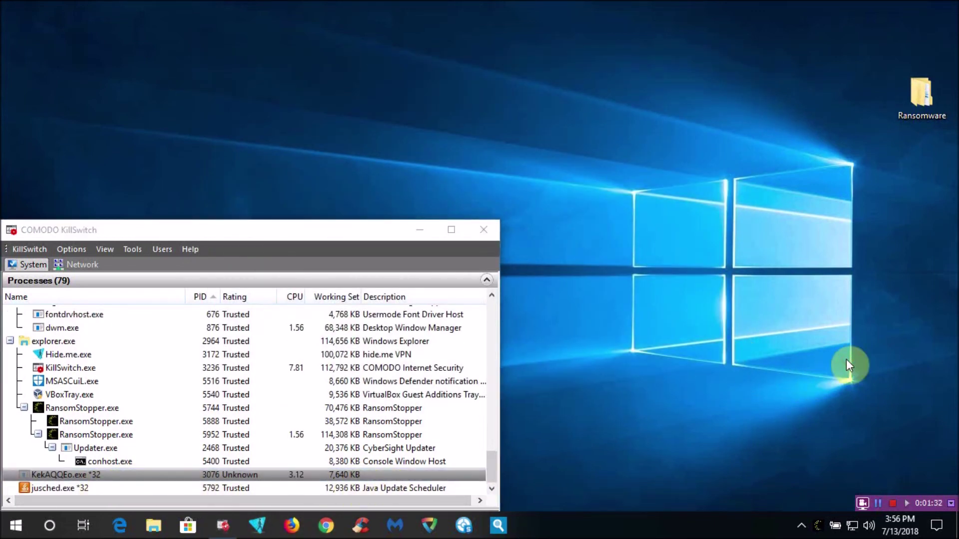
click(487, 230)
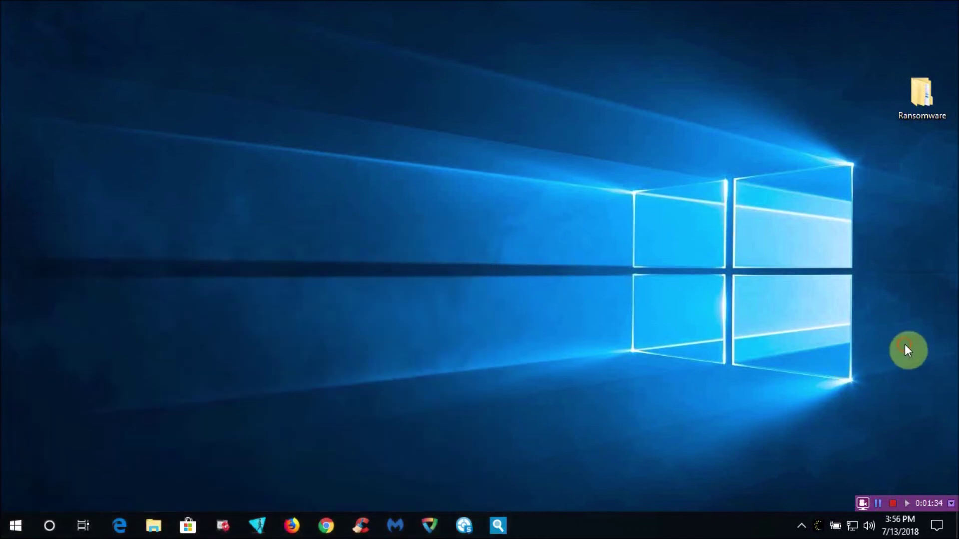
click(894, 503)
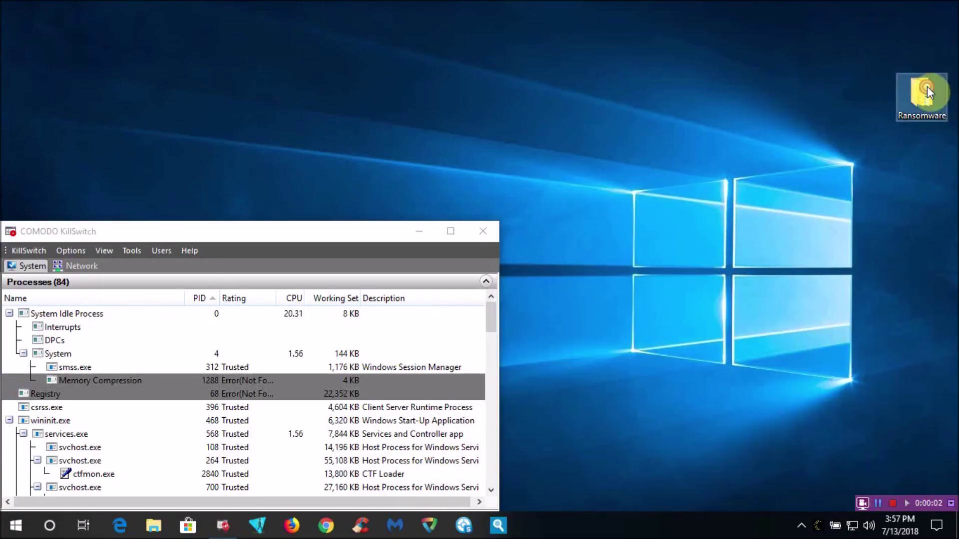
- Run the WannaCry sample from the Wannacry folder and check the end of the KillSwitch process list
double_click(924, 92)
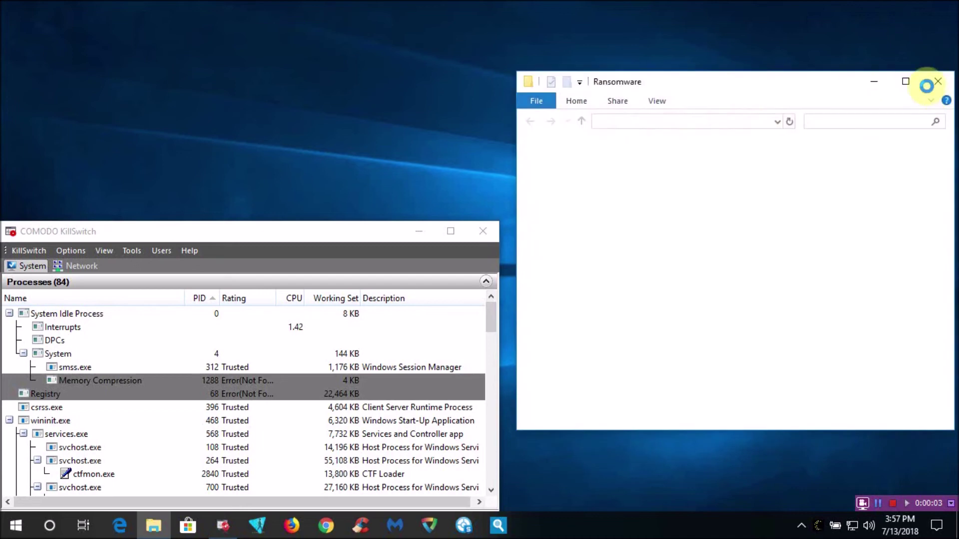
double_click(665, 297)
double_click(666, 165)
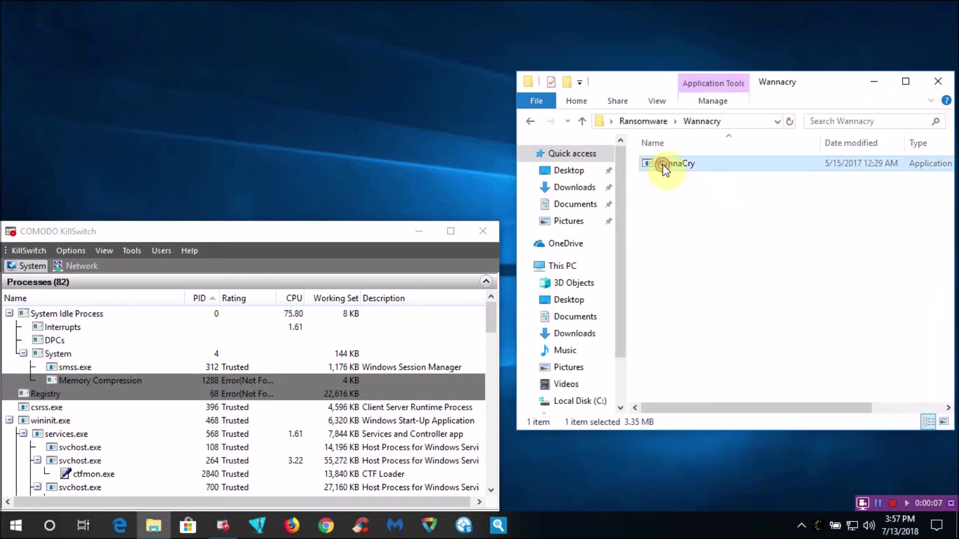
drag(491, 319, 502, 490)
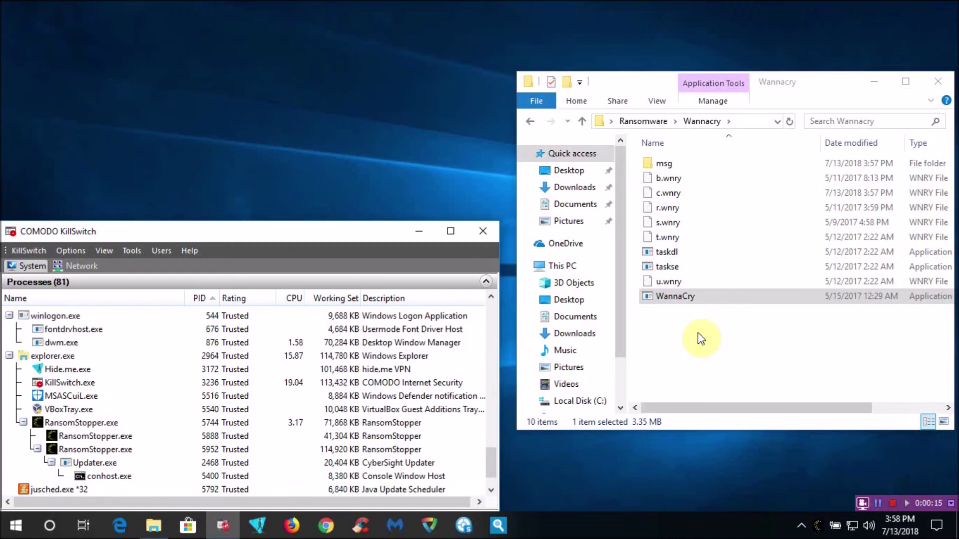
- Acknowledge the RansomStopper alert for WannaCry.EXE, review the security alerts history, and close RansomStopper
click(755, 460)
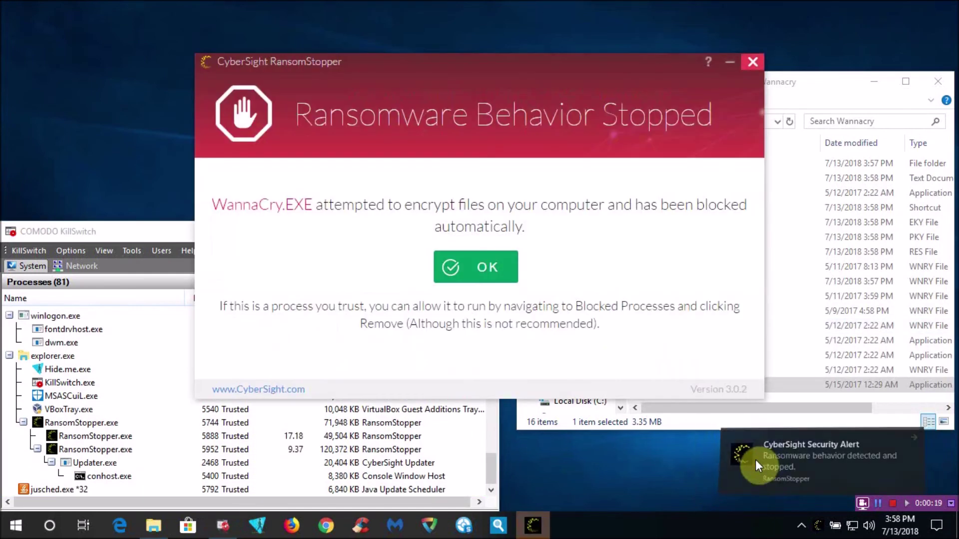
click(476, 278)
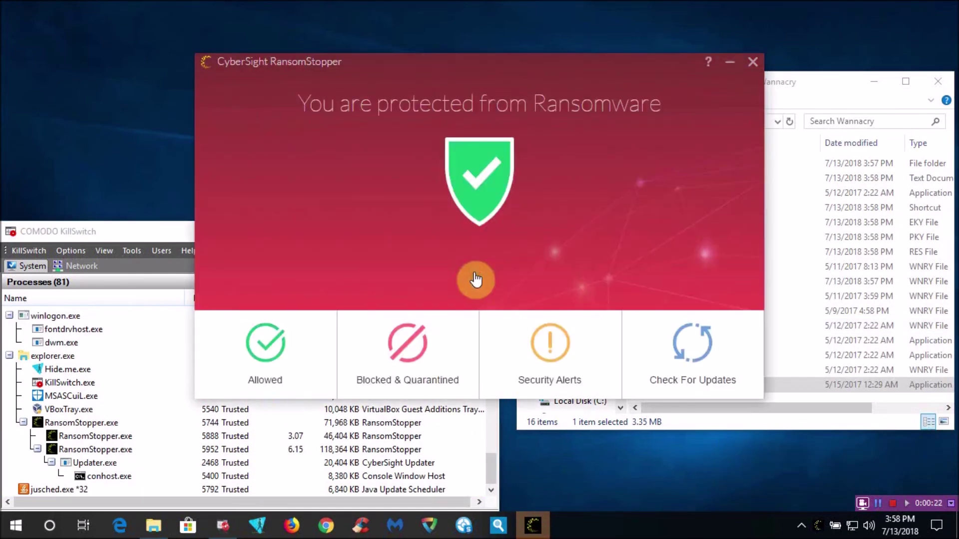
click(547, 339)
click(752, 62)
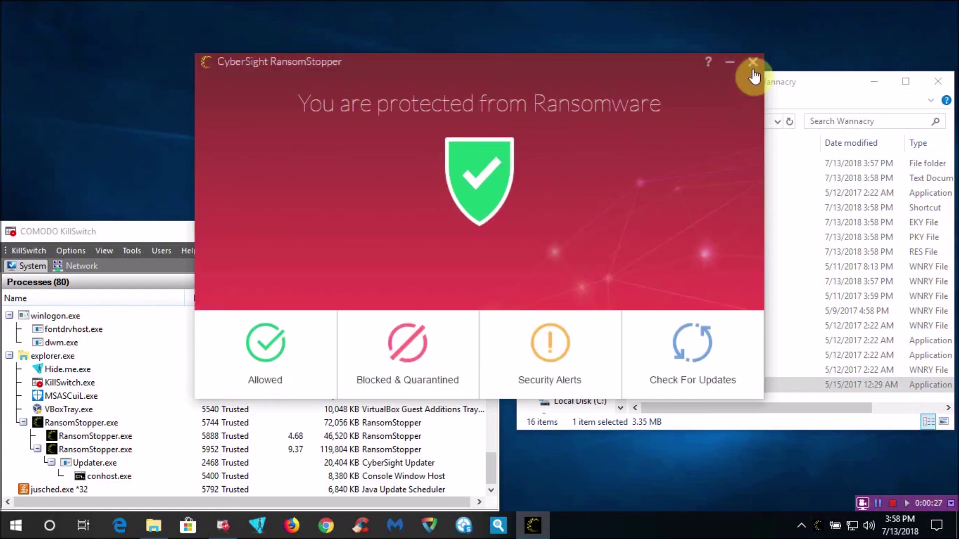
click(752, 64)
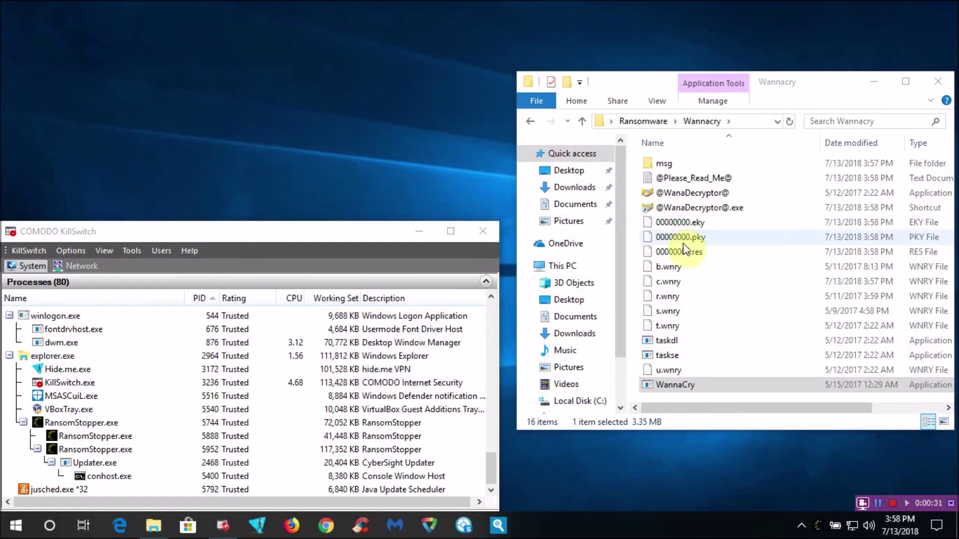
- Check the Pictures and Documents folders for files encrypted by WannaCry, and close the folder window
click(579, 226)
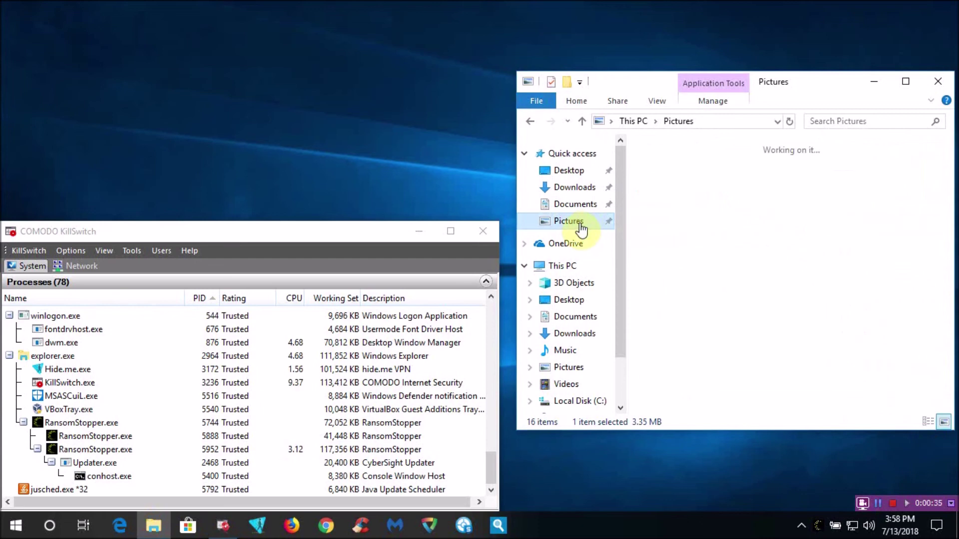
click(580, 205)
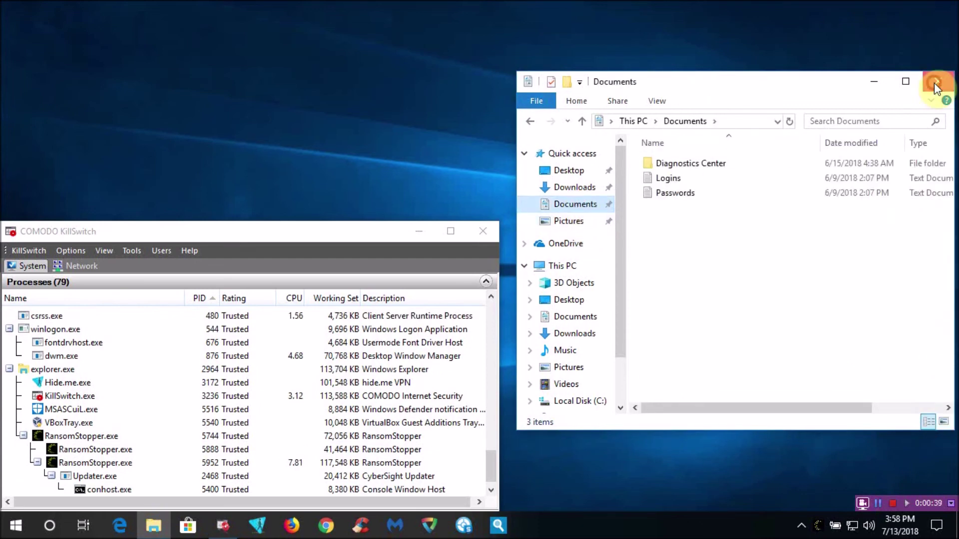
click(938, 81)
- Inspect the end of the KillSwitch process list for remaining WannaCry processes, and close KillSwitch
scroll(494, 481, down, 1)
mouse_move(494, 481)
mouse_down()
mouse_move(487, 335)
mouse_move(489, 475)
mouse_up()
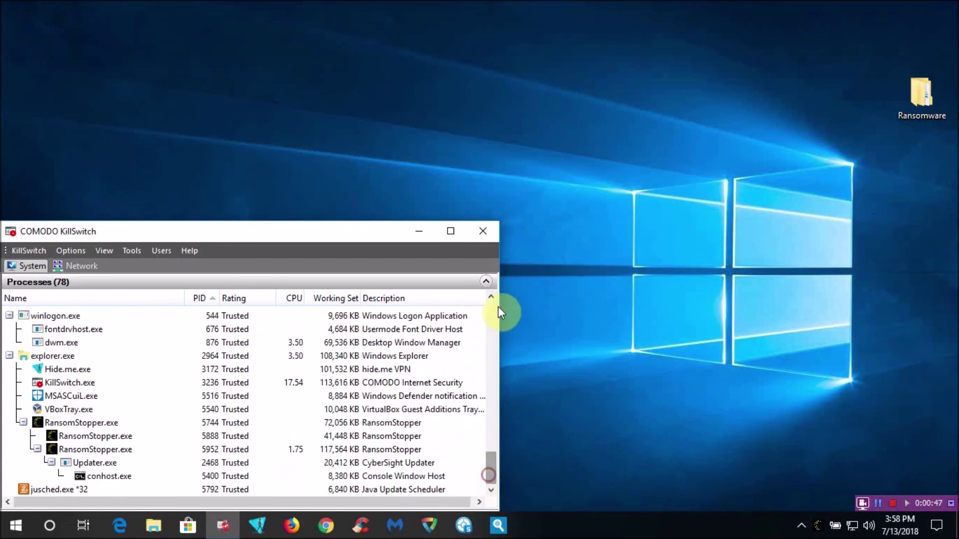
key(alt+F4)
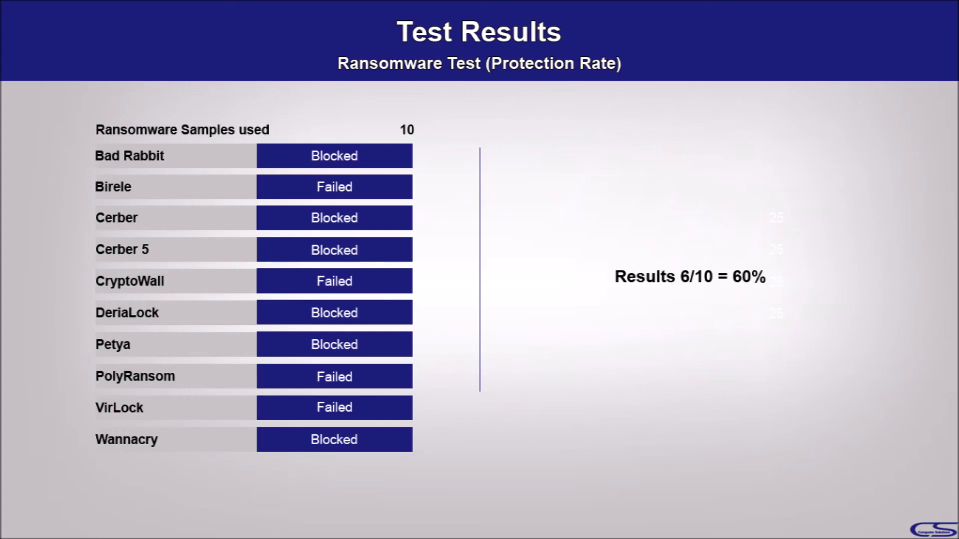